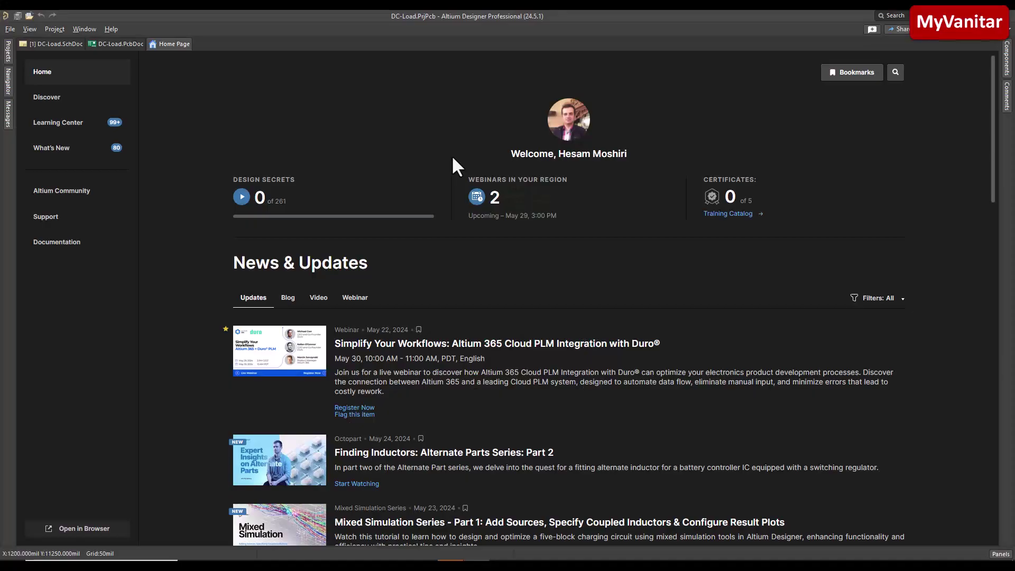
# Look over the Home Page welcome heading and the list of available workspaces
pyautogui.moveTo(993, 111); pyautogui.dragTo(990, 89)
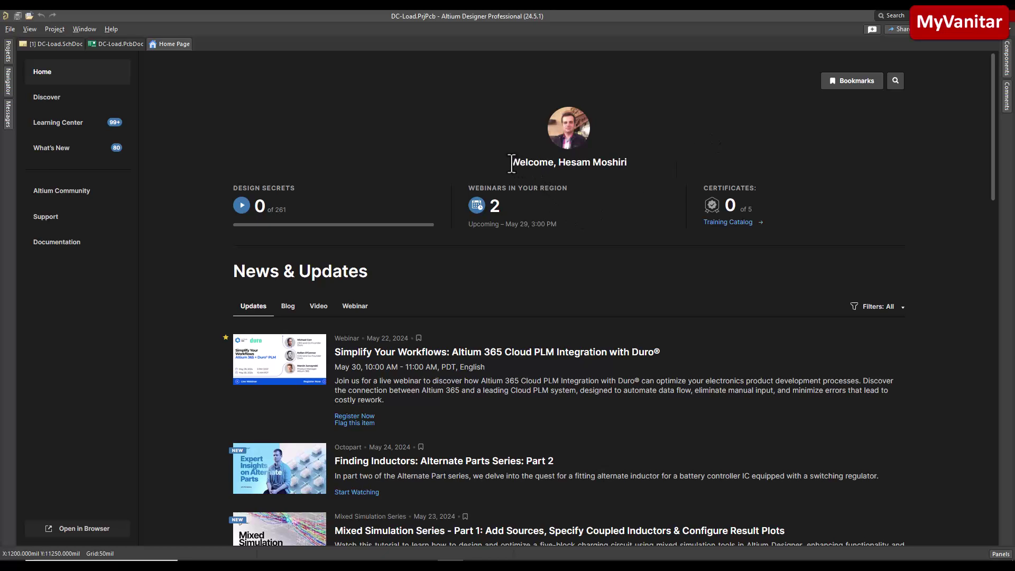
pyautogui.moveTo(512, 163); pyautogui.dragTo(640, 168)
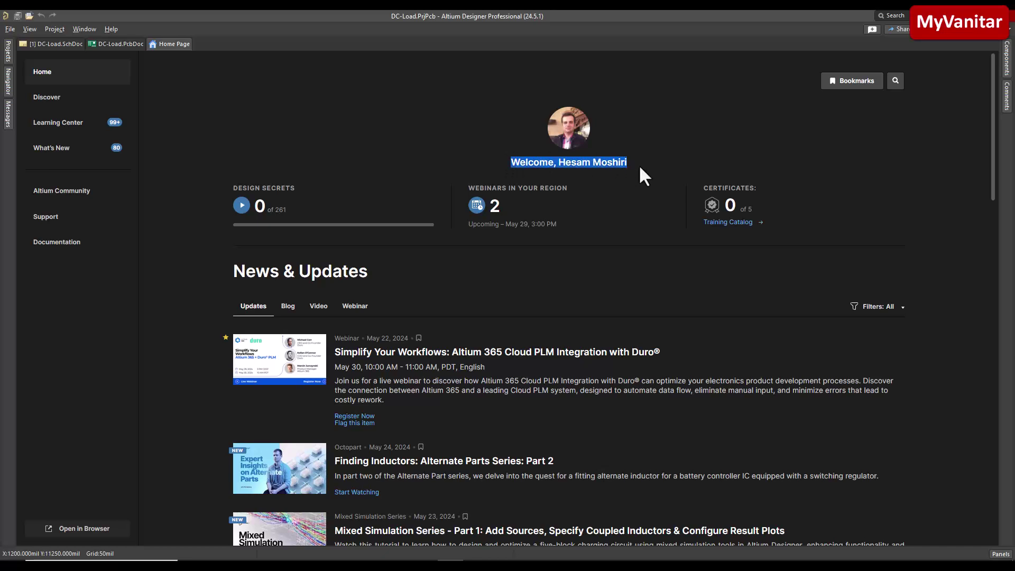
pyautogui.click(639, 165)
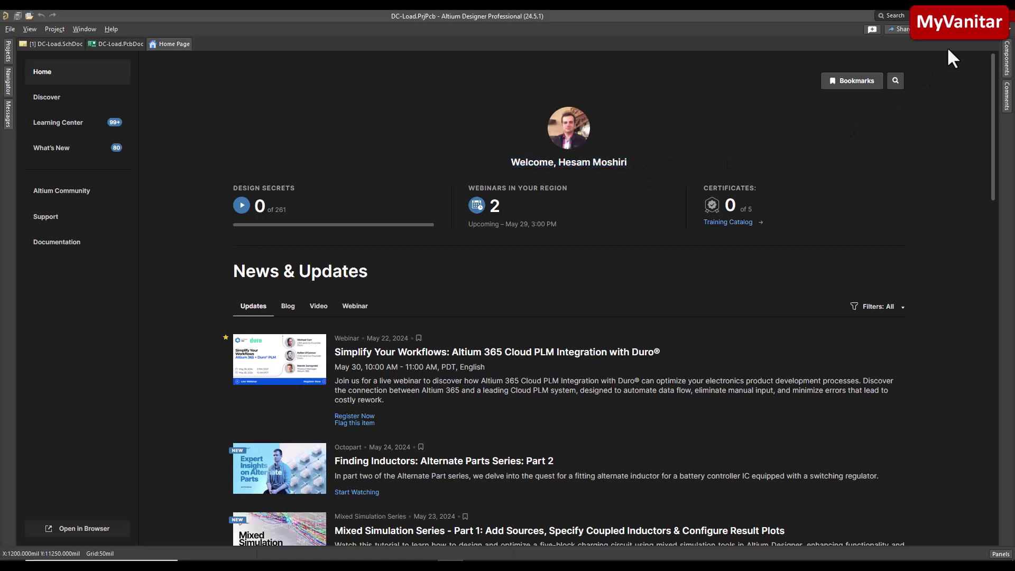
pyautogui.click(963, 39)
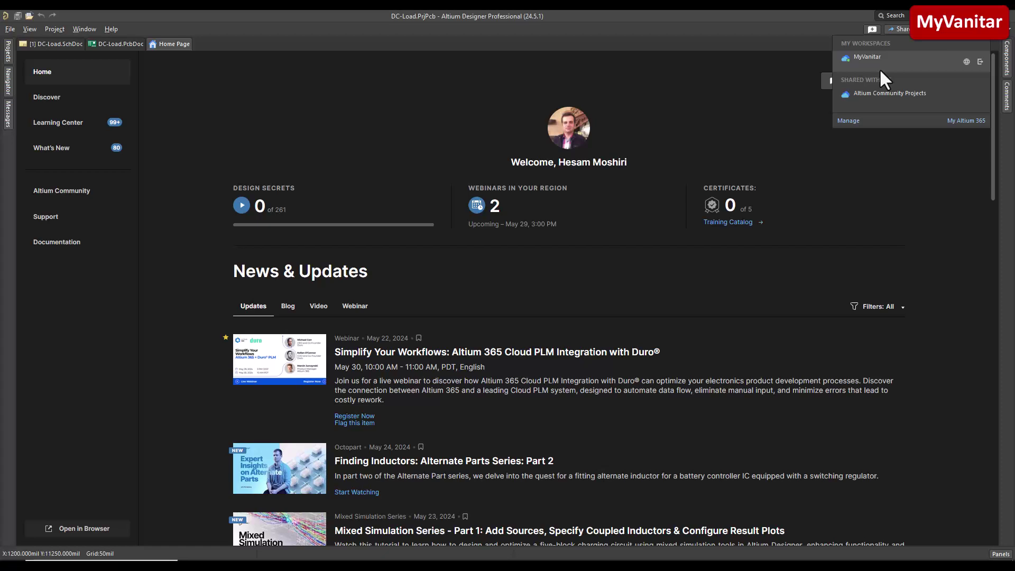
pyautogui.click(697, 87)
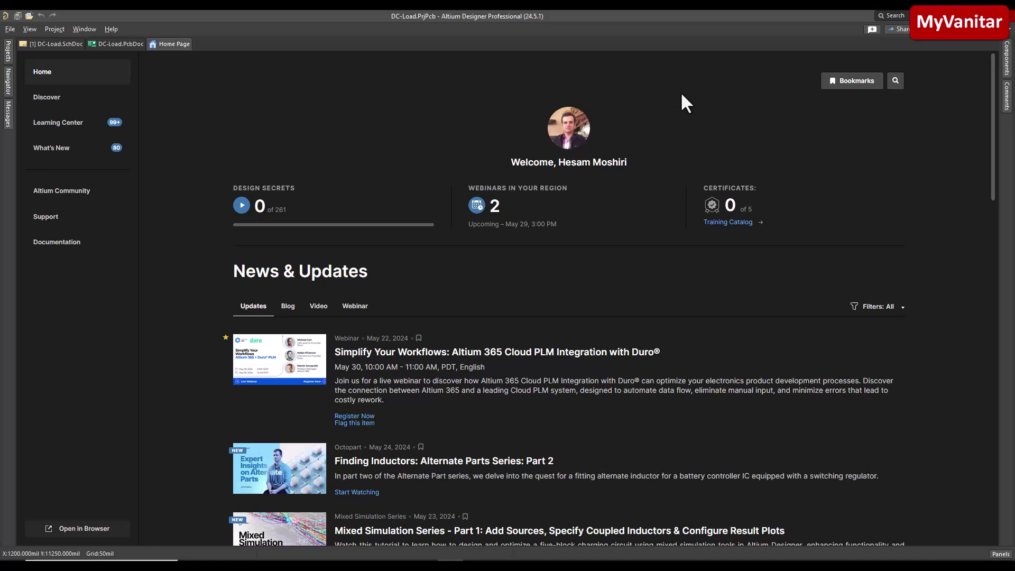
pyautogui.click(56, 44)
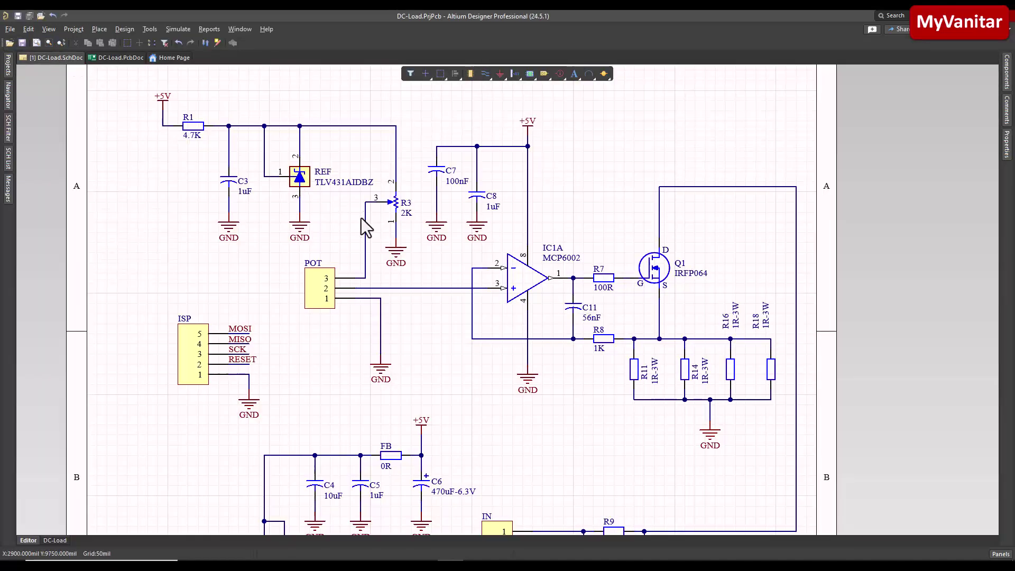
pyautogui.keyDown('ctrl'); pyautogui.scroll(-2, 394, 173); pyautogui.keyUp('ctrl')
pyautogui.moveTo(393, 173); pyautogui.dragTo(440, 227, button='right')
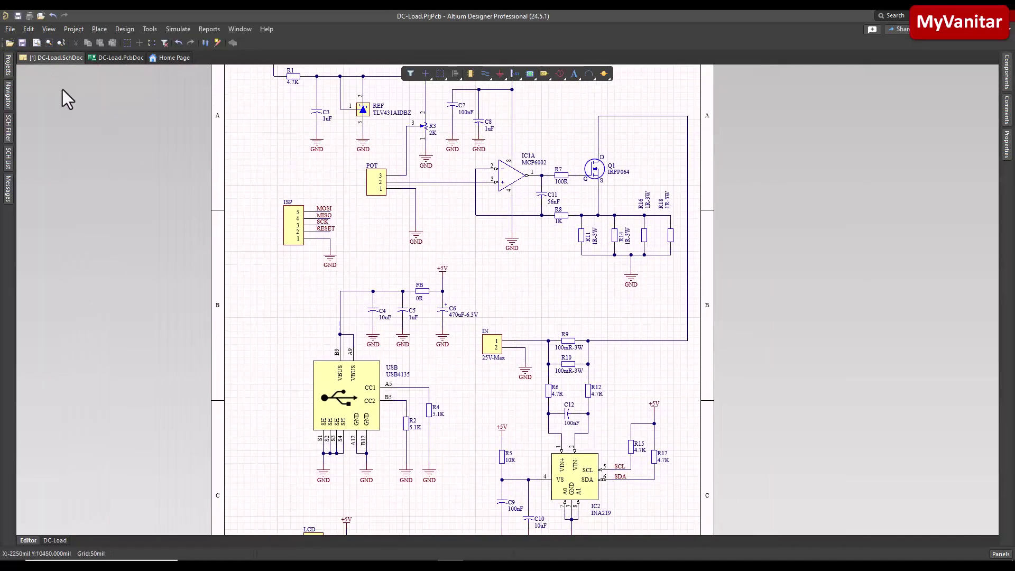
pyautogui.click(122, 58)
pyautogui.click(54, 61)
pyautogui.moveTo(531, 279); pyautogui.dragTo(552, 211, button='right')
pyautogui.keyDown('ctrl'); pyautogui.scroll(4, 499, 318); pyautogui.keyUp('ctrl')
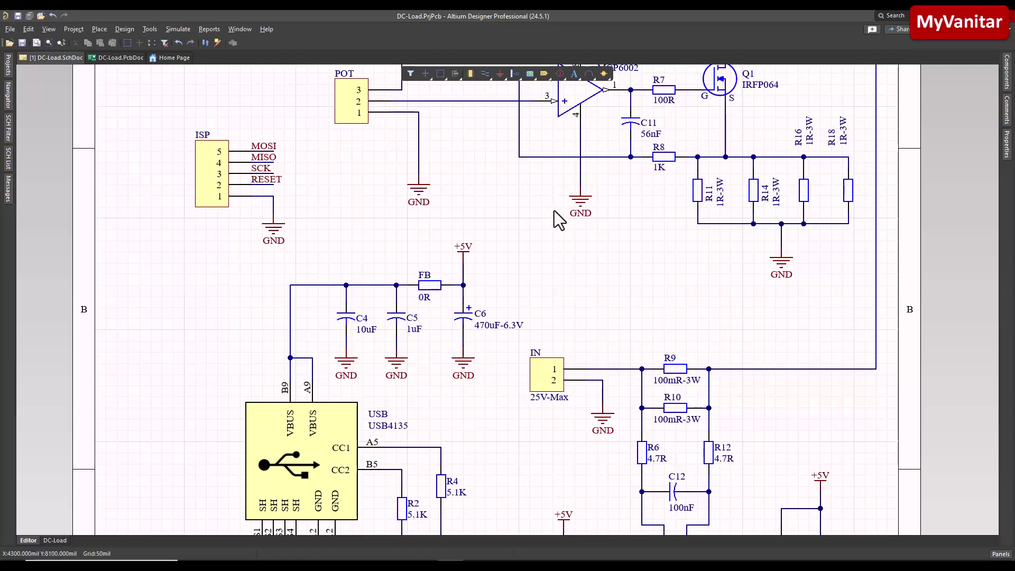
pyautogui.moveTo(558, 280); pyautogui.dragTo(545, 245, button='right')
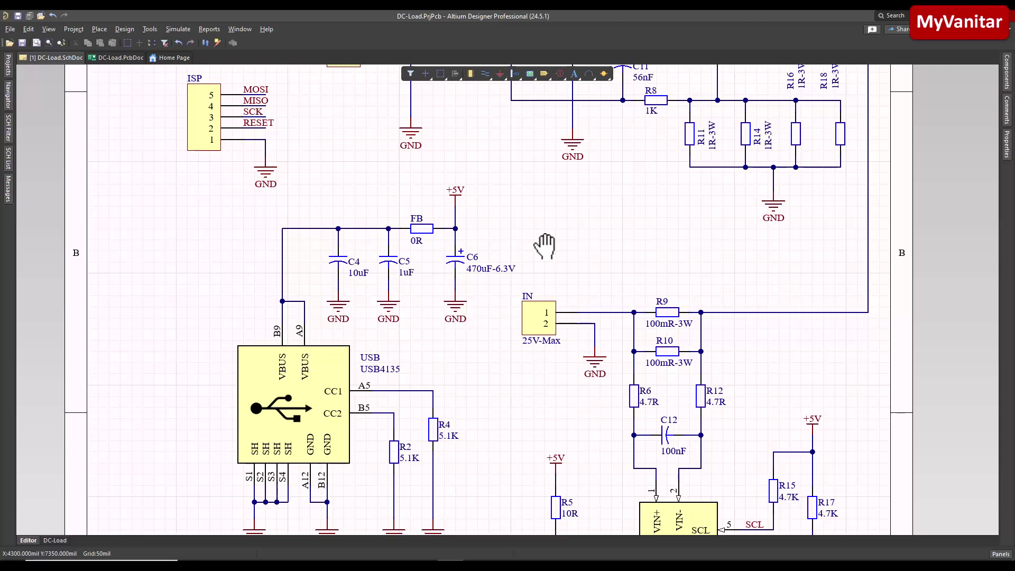
pyautogui.click(391, 259)
pyautogui.click(416, 280)
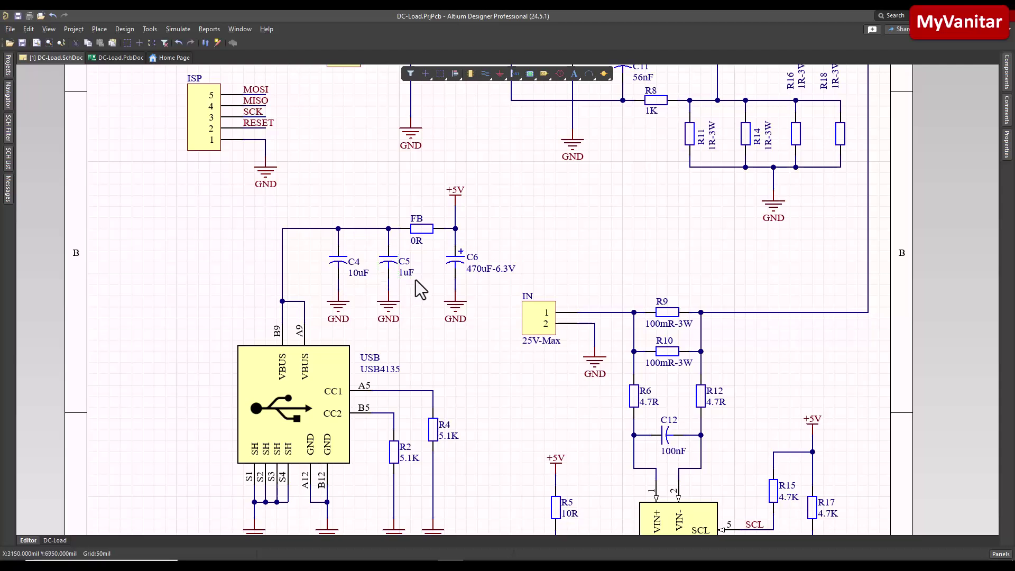
pyautogui.click(389, 263)
pyautogui.click(619, 211)
pyautogui.click(898, 29)
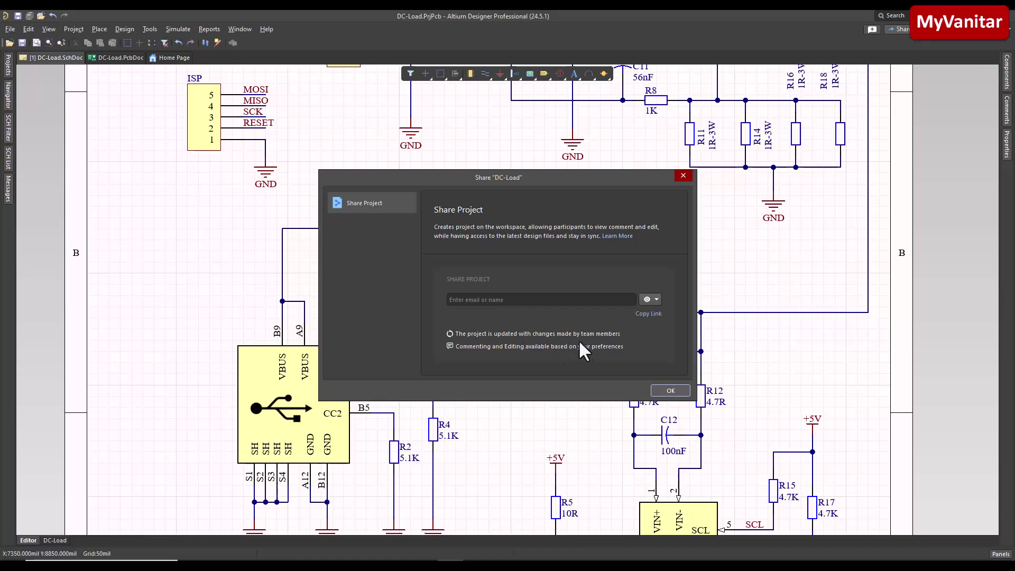
pyautogui.click(662, 390)
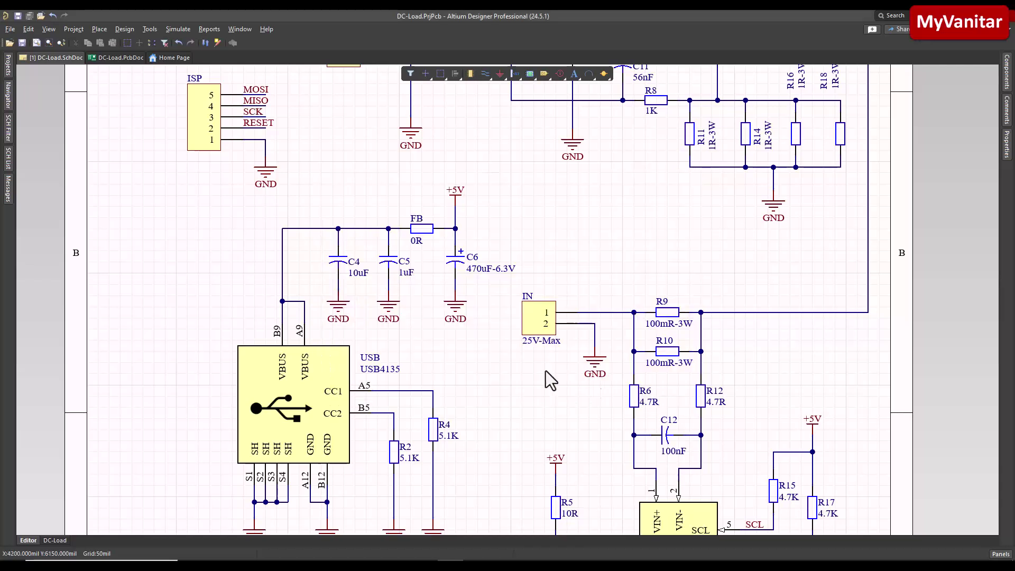
pyautogui.click(388, 264)
pyautogui.click(438, 314)
pyautogui.click(455, 304)
pyautogui.click(579, 207)
pyautogui.moveTo(578, 220); pyautogui.dragTo(603, 254, button='right')
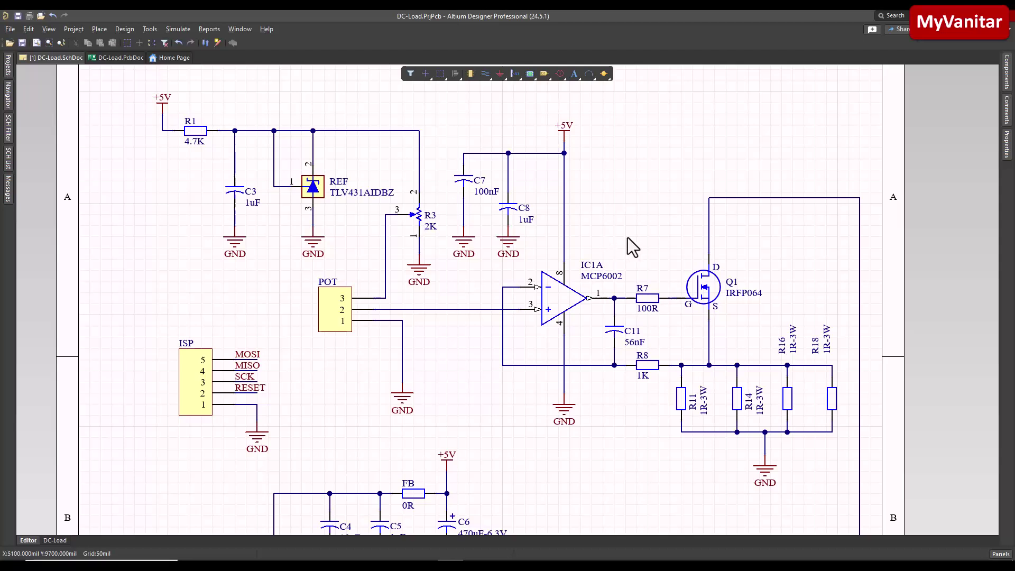
pyautogui.moveTo(627, 246); pyautogui.dragTo(619, 237, button='right')
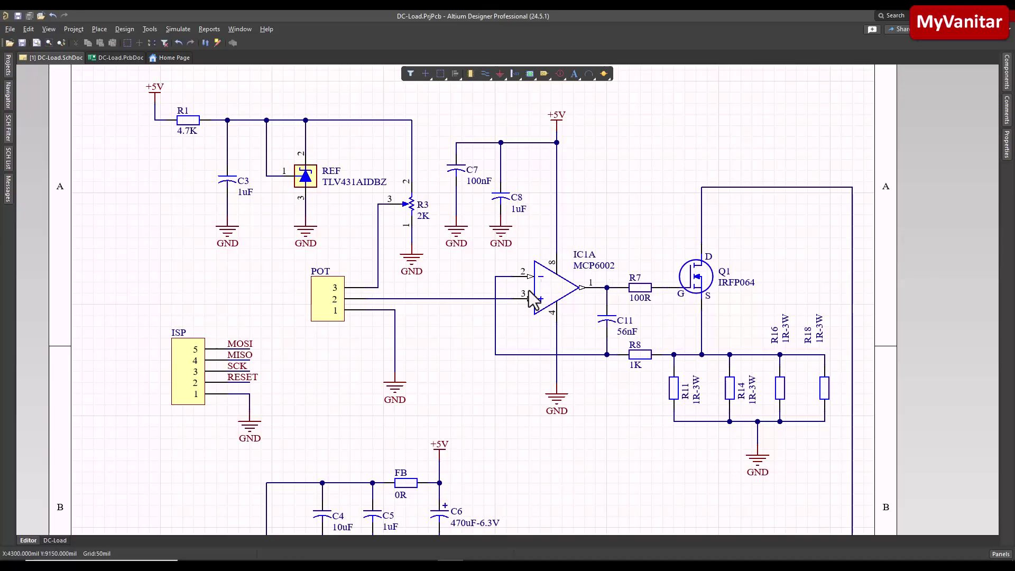
# Open the DC-Load project in Altium 365 and view its PCB and 3D render, ending on the schematic
pyautogui.moveTo(424, 566)
pyautogui.click(426, 521)
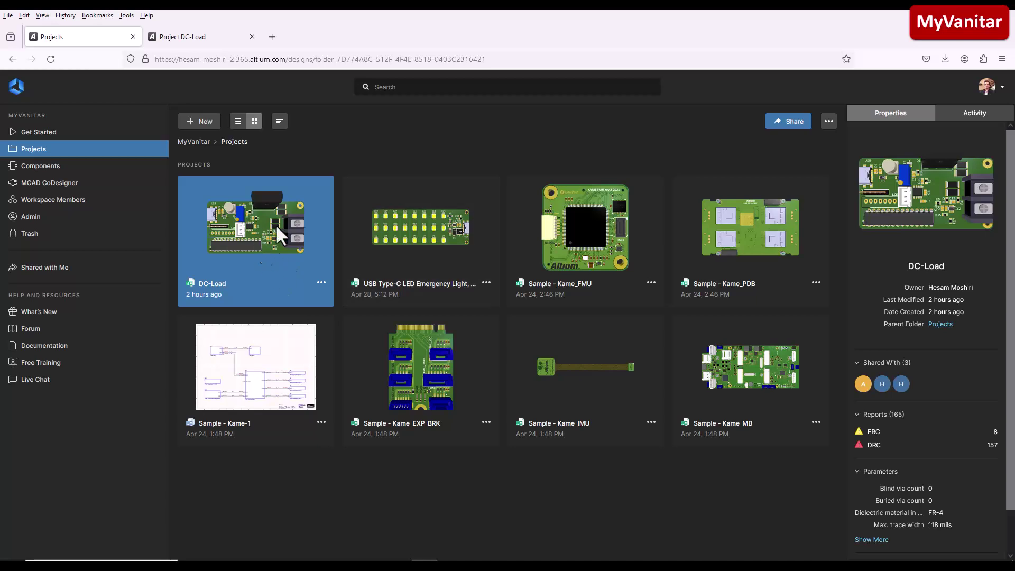
pyautogui.click(192, 38)
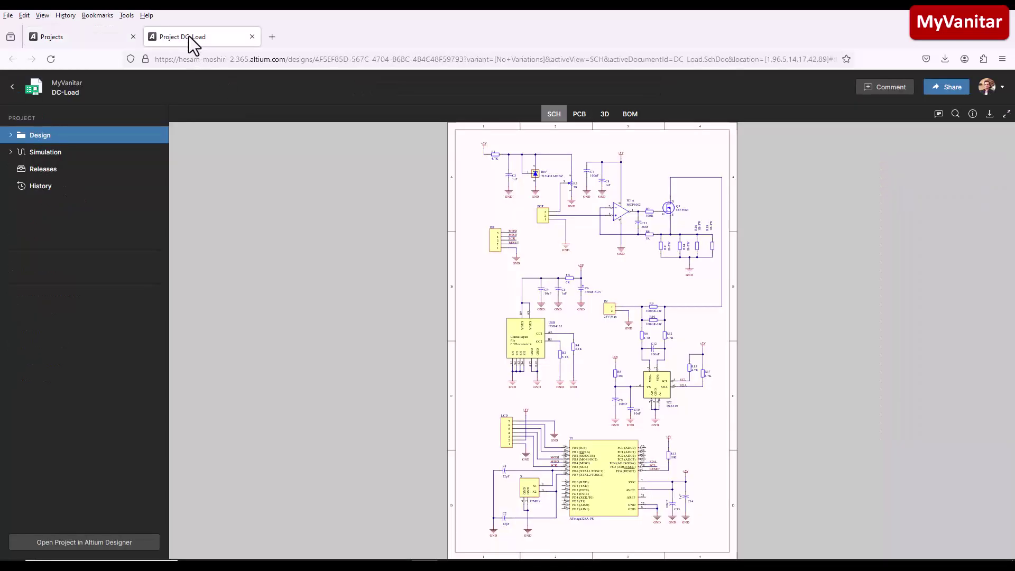
pyautogui.click(579, 115)
pyautogui.click(603, 117)
pyautogui.click(555, 115)
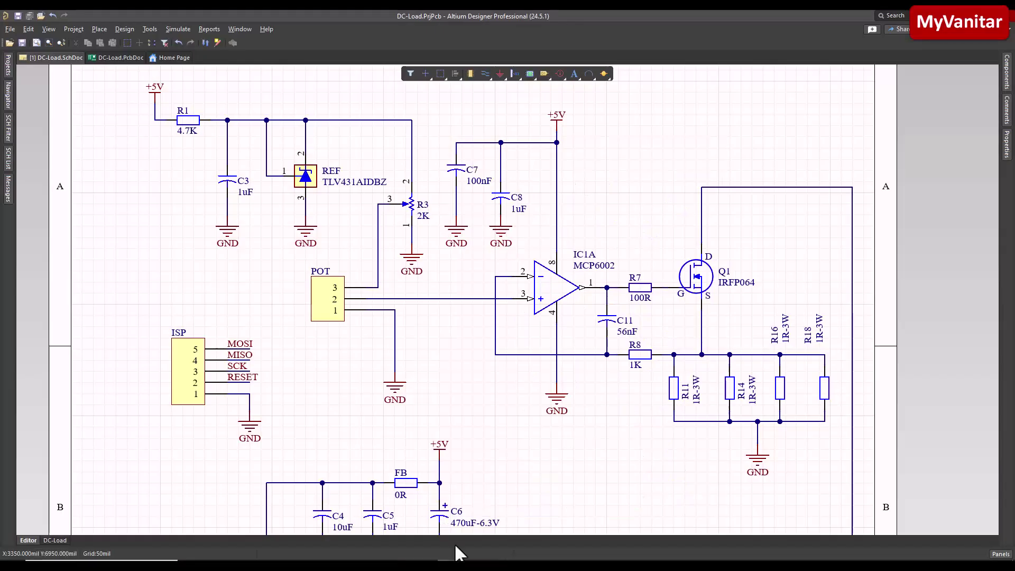
# Pan the DC-Load schematic over the USB, INA219 and ISP header sections, briefly selecting C6
pyautogui.keyDown('ctrl'); pyautogui.scroll(-3, 457, 328); pyautogui.keyUp('ctrl')
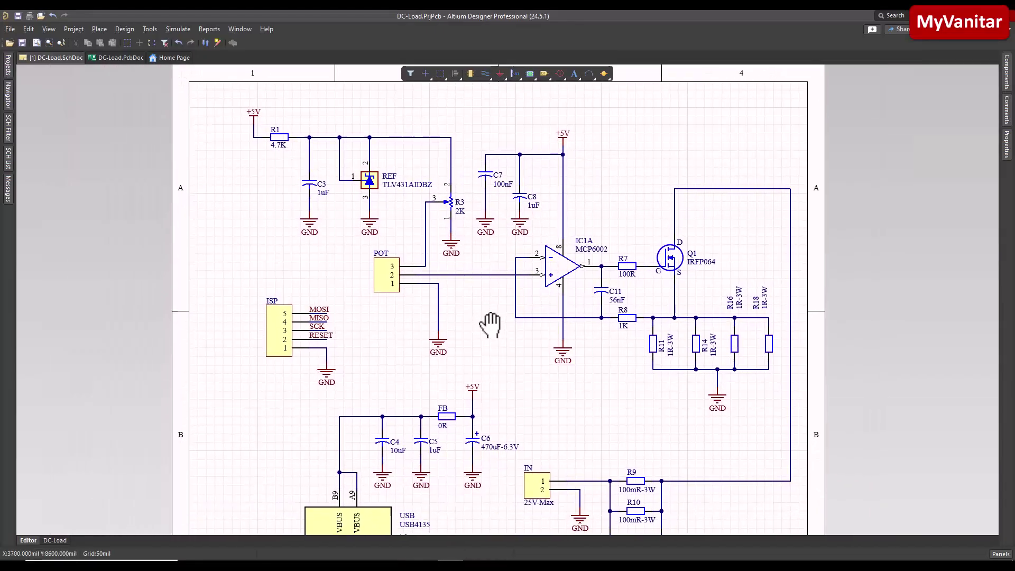
pyautogui.keyDown('ctrl'); pyautogui.scroll(1, 285, 198); pyautogui.keyUp('ctrl')
pyautogui.scroll(1, 253, 193)
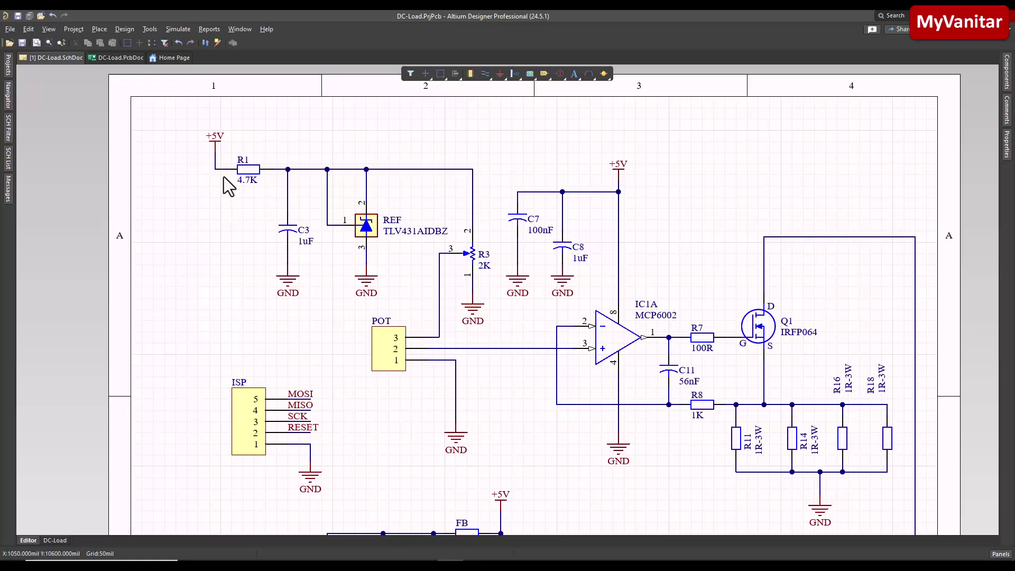
pyautogui.moveTo(444, 469); pyautogui.dragTo(381, 312, button='right')
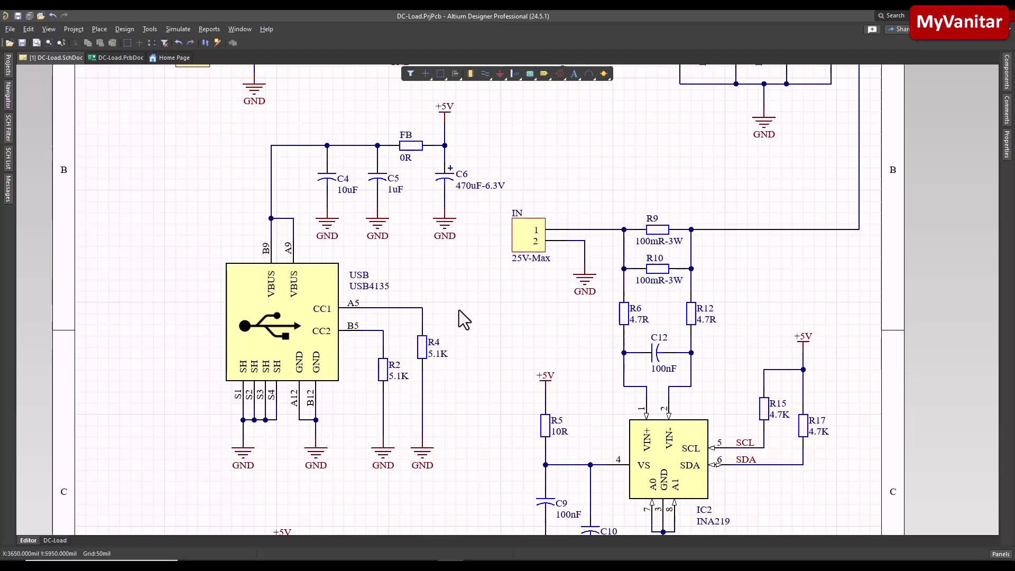
pyautogui.moveTo(477, 276); pyautogui.dragTo(448, 327, button='right')
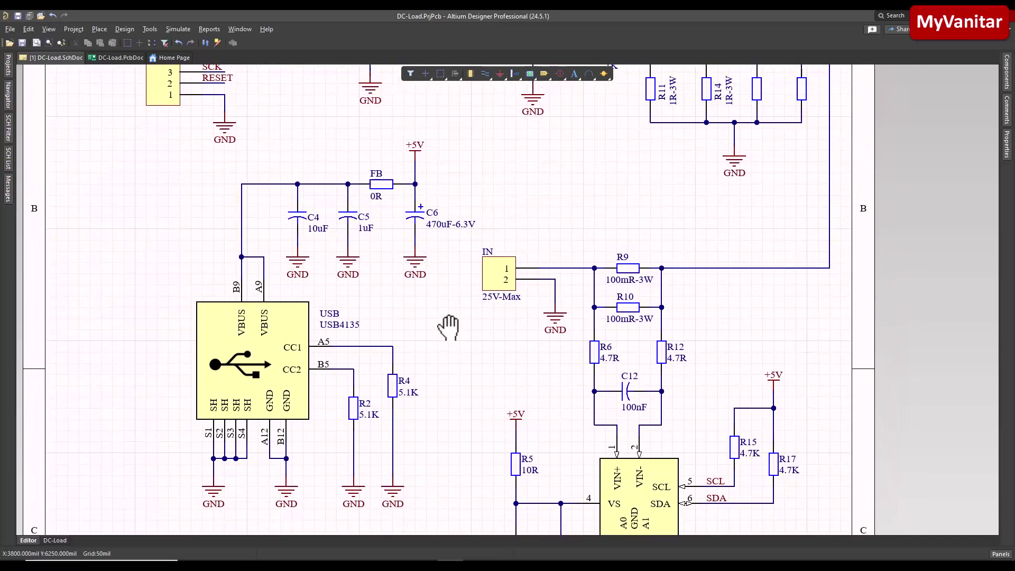
pyautogui.moveTo(446, 233); pyautogui.dragTo(438, 301, button='right')
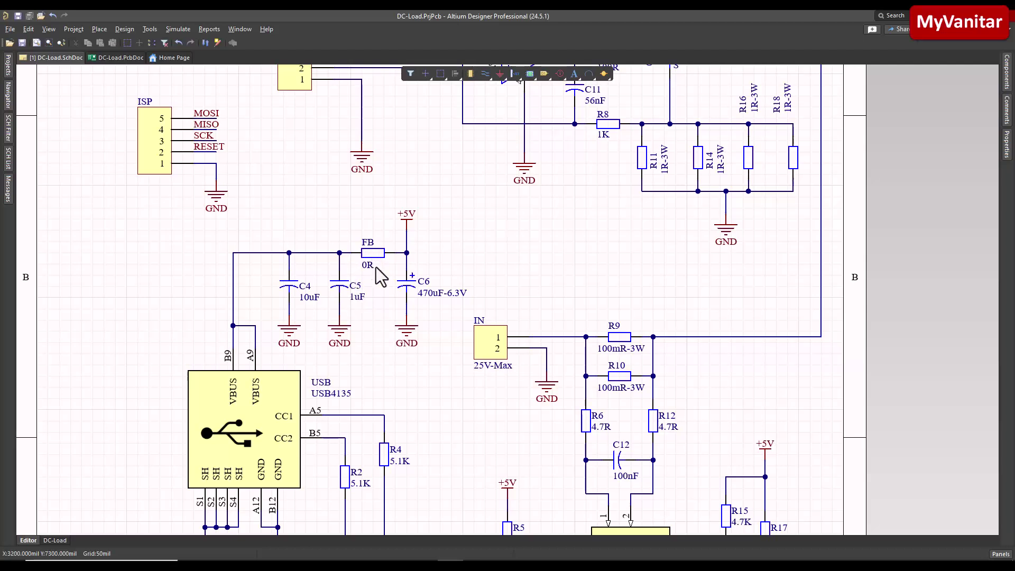
pyautogui.click(413, 294)
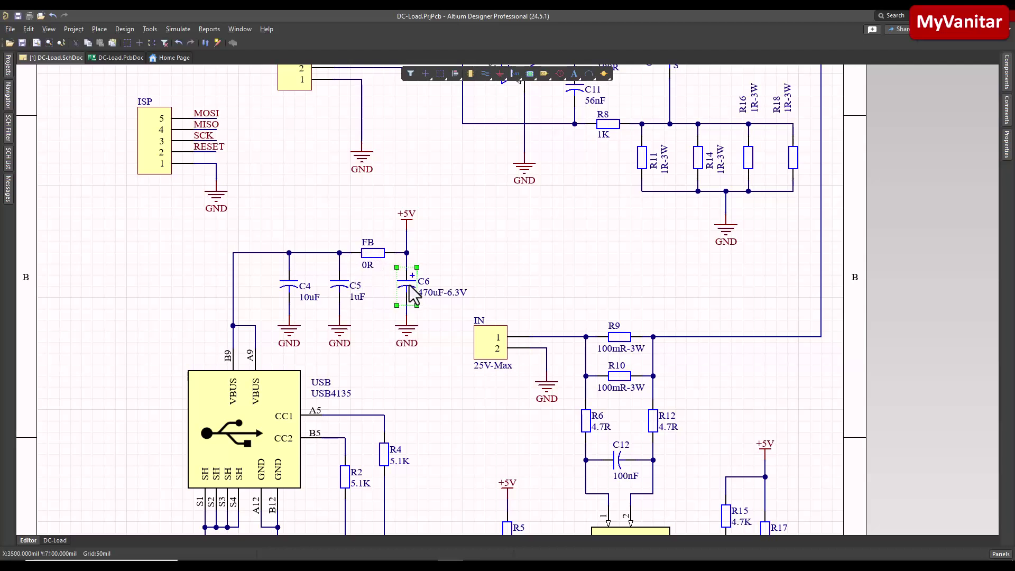
pyautogui.click(462, 263)
pyautogui.moveTo(472, 181); pyautogui.dragTo(465, 238, button='right')
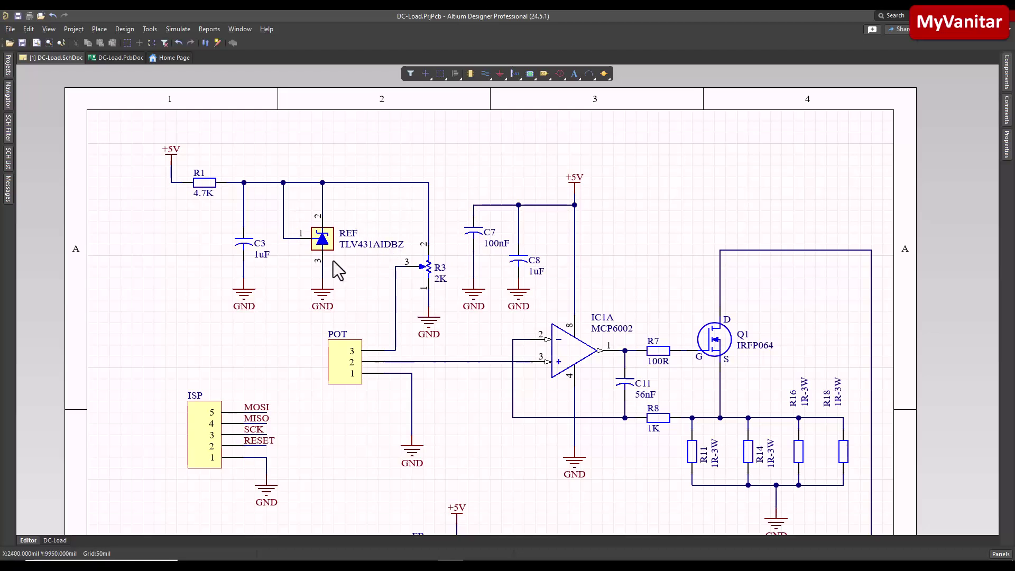
pyautogui.click(322, 241)
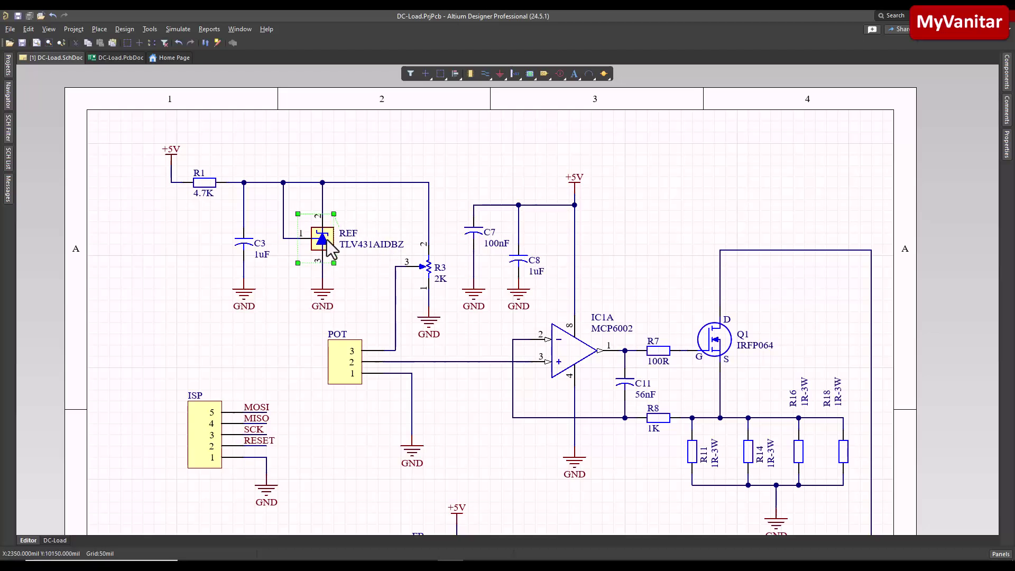
pyautogui.click(385, 212)
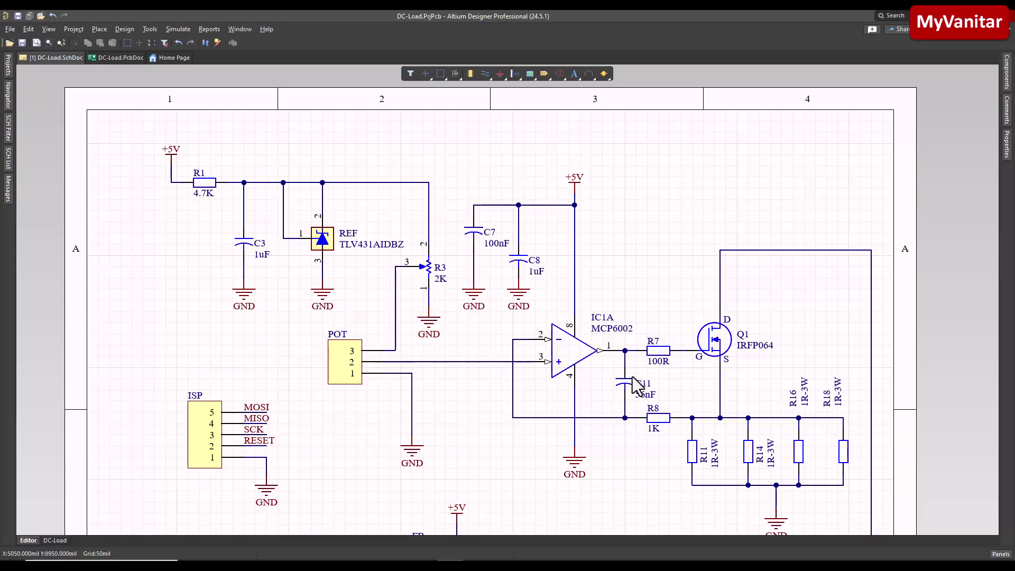
pyautogui.moveTo(629, 385); pyautogui.dragTo(564, 346, button='right')
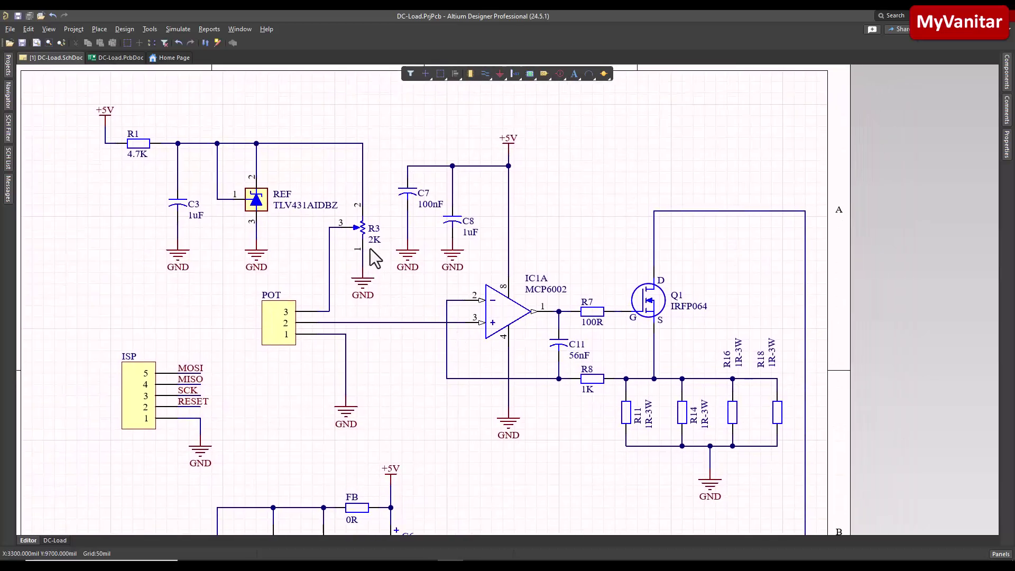
pyautogui.click(361, 231)
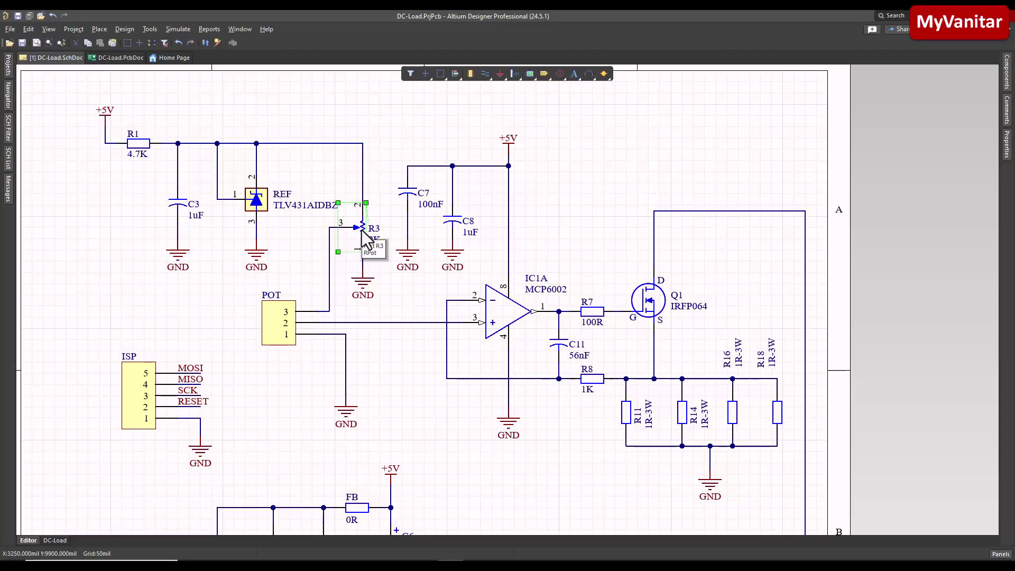
pyautogui.click(290, 337)
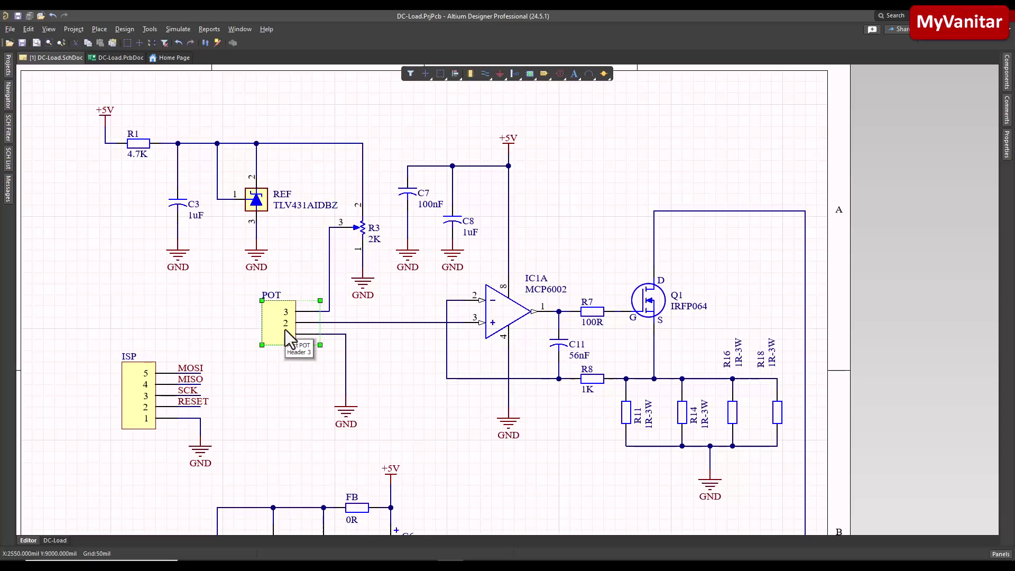
pyautogui.click(391, 312)
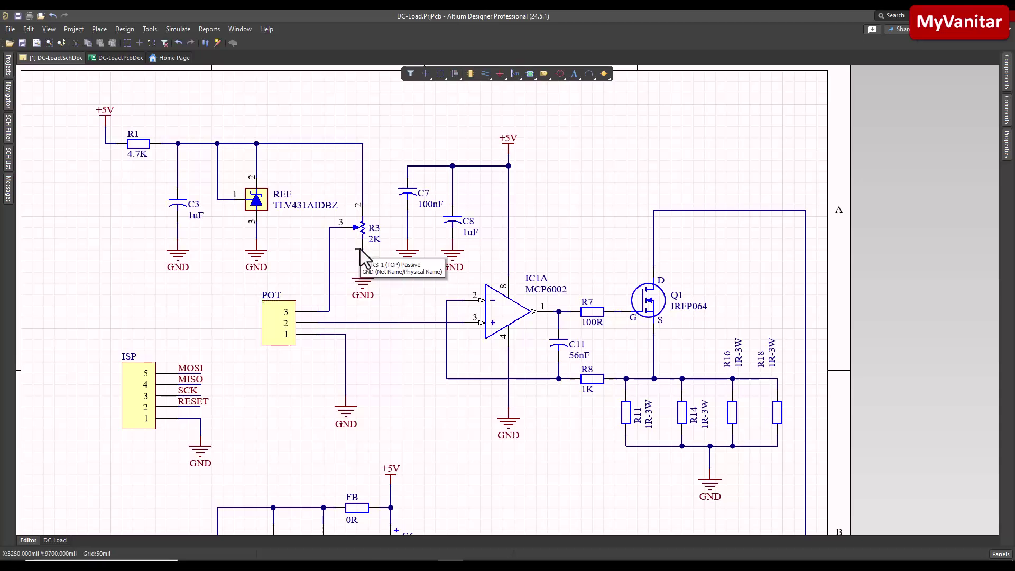
pyautogui.click(362, 236)
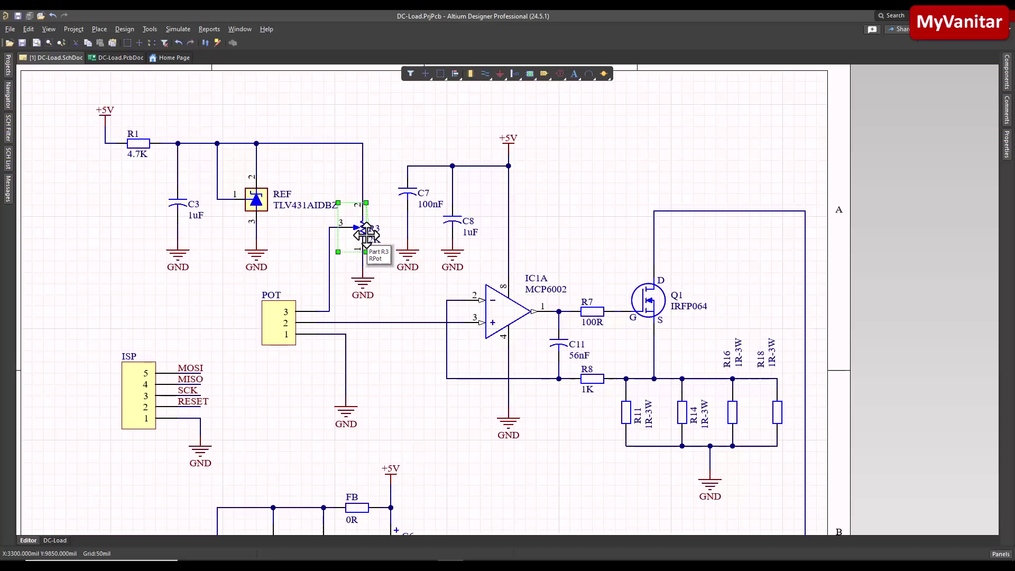
pyautogui.click(287, 330)
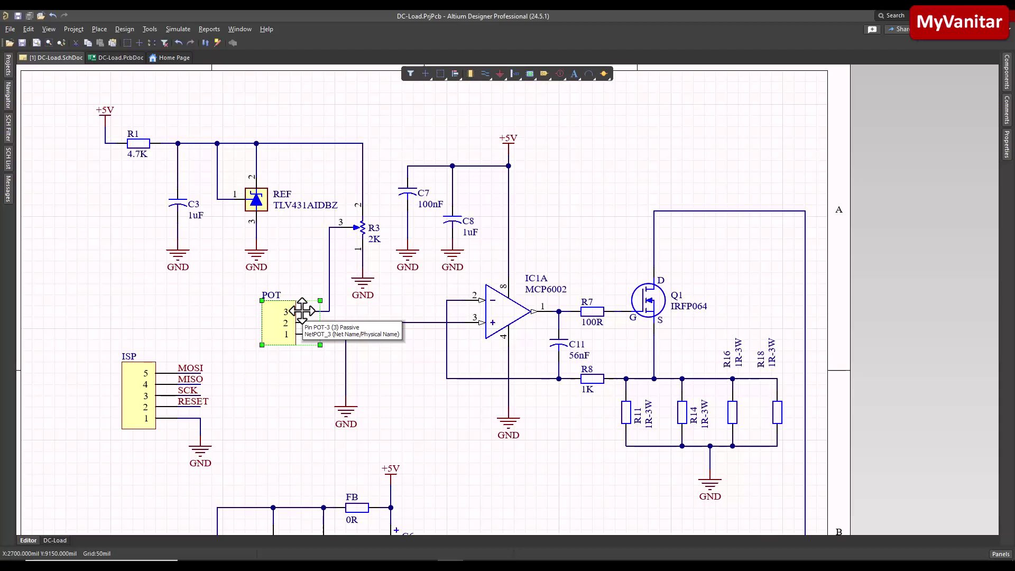
pyautogui.click(364, 231)
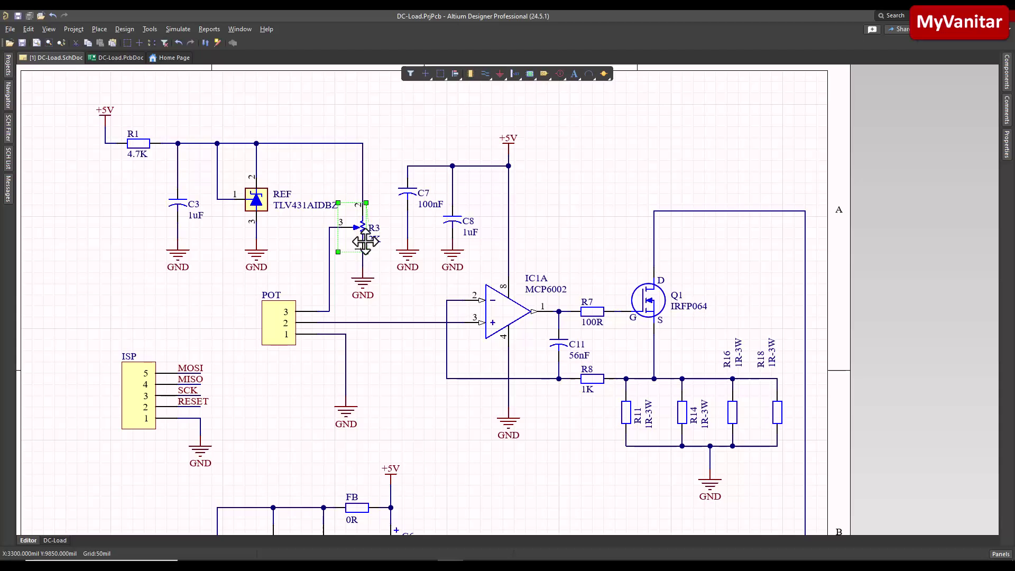
pyautogui.click(291, 317)
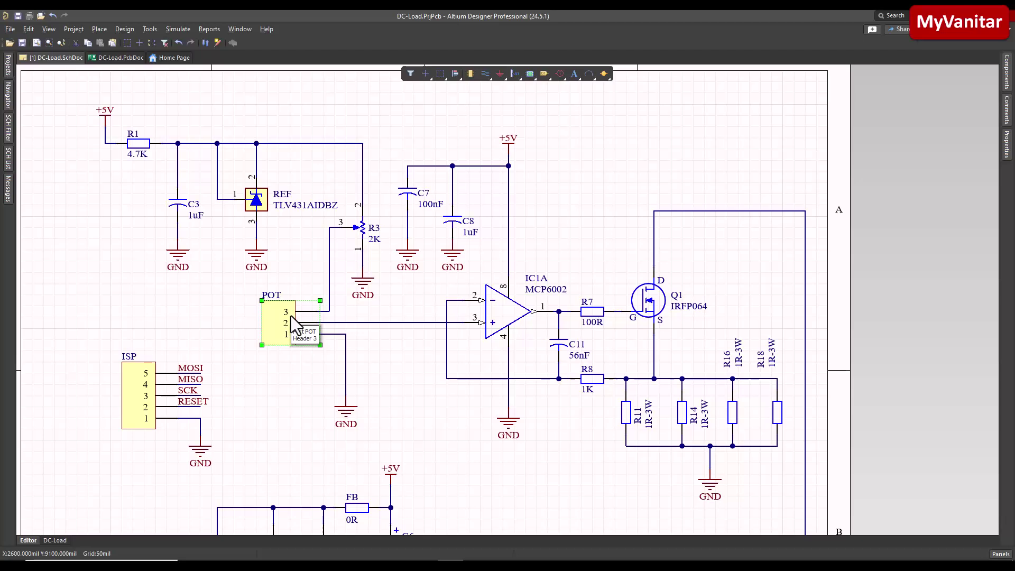
pyautogui.click(399, 369)
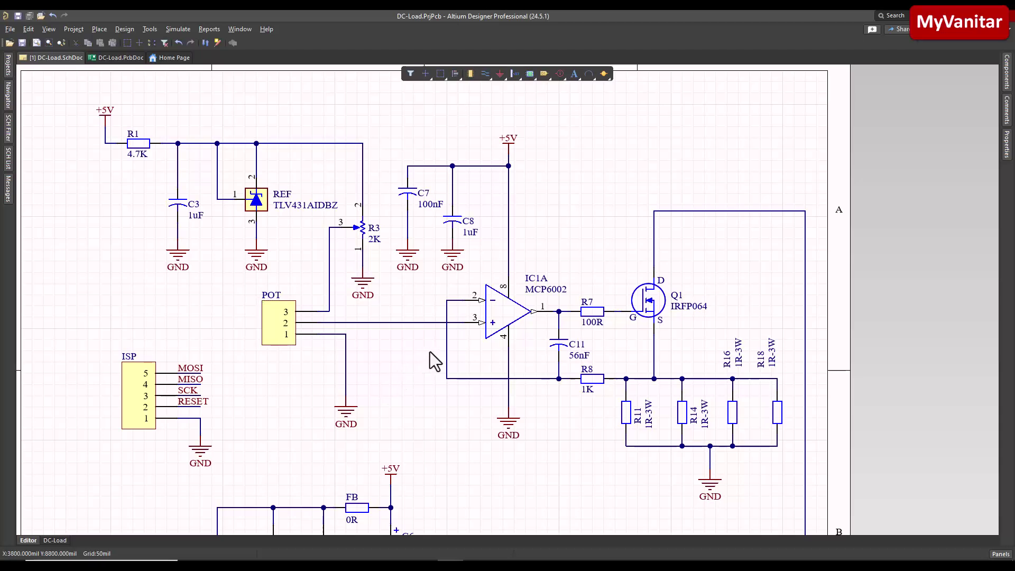
pyautogui.click(345, 233)
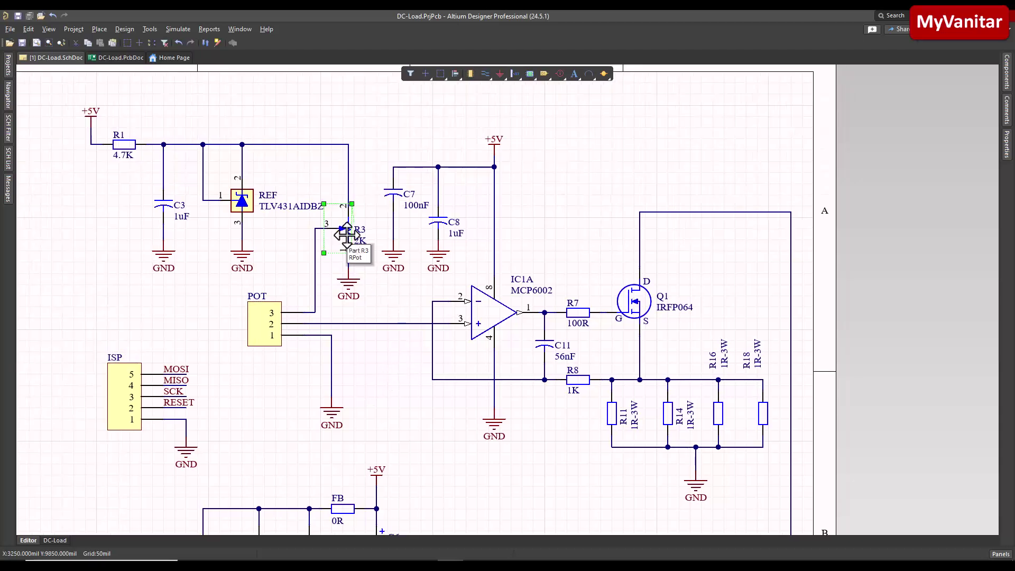
pyautogui.click(402, 300)
pyautogui.moveTo(402, 300); pyautogui.dragTo(363, 366, button='right')
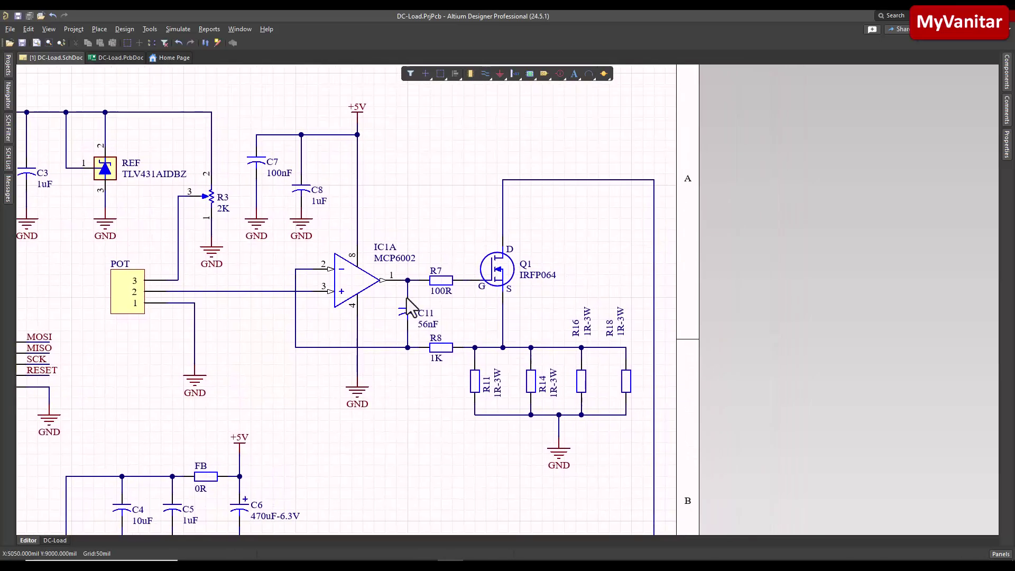
pyautogui.click(350, 281)
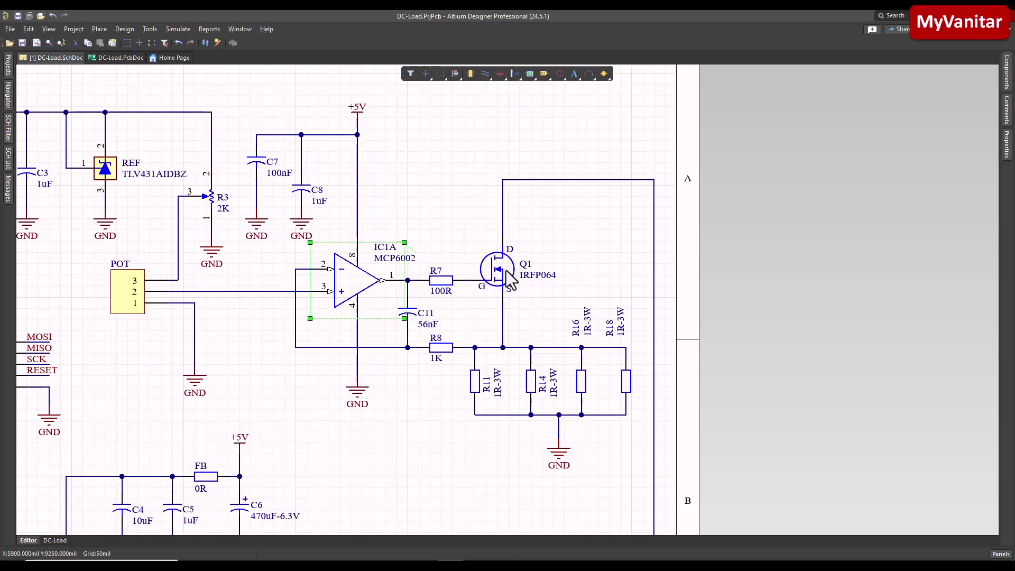
pyautogui.click(507, 271)
pyautogui.moveTo(394, 297); pyautogui.dragTo(455, 383)
pyautogui.click(443, 394)
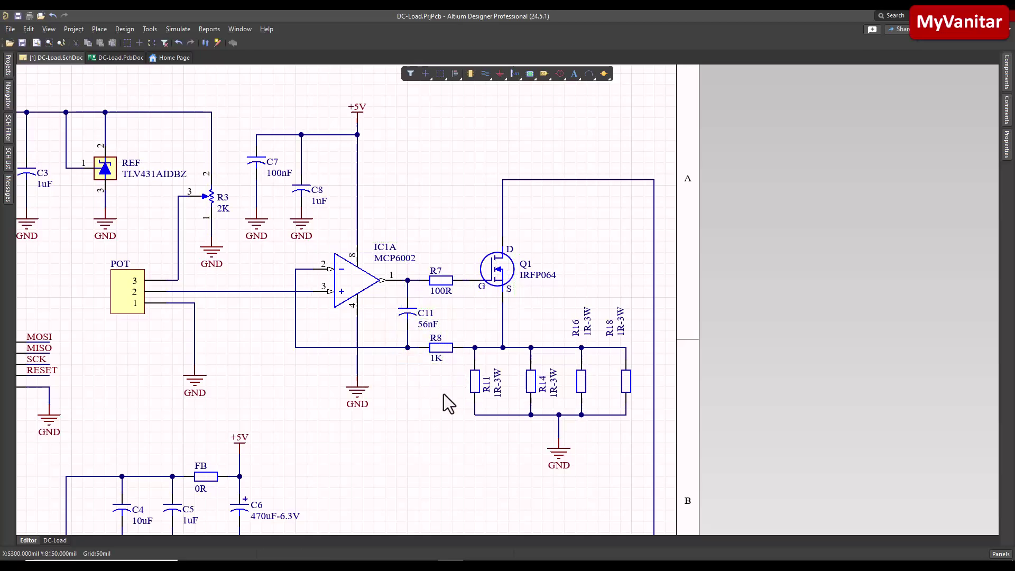
pyautogui.moveTo(439, 401)
pyautogui.mouseDown(button='right')
pyautogui.moveTo(449, 391)
pyautogui.moveTo(437, 398)
pyautogui.mouseUp(button='right')
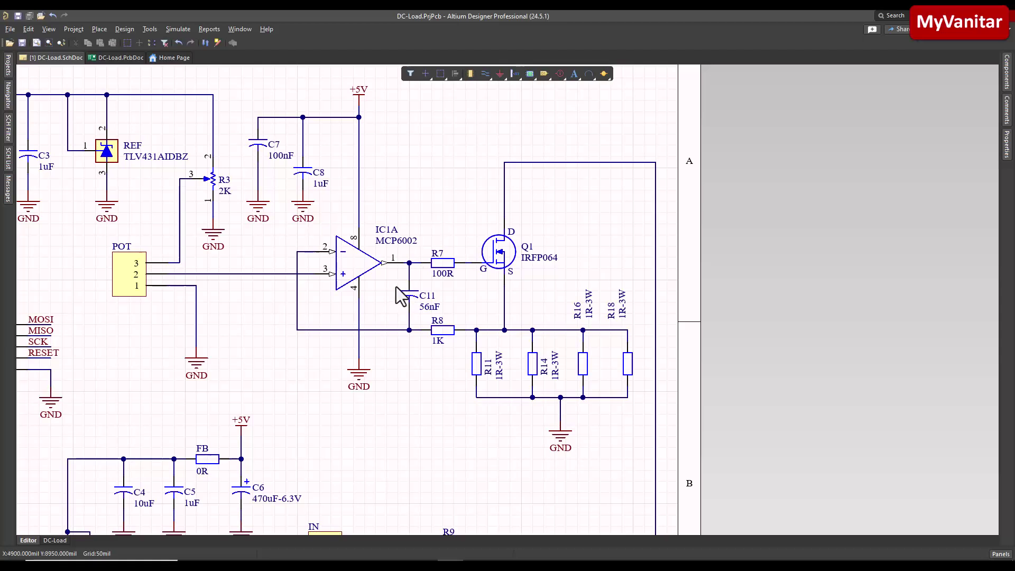
pyautogui.moveTo(396, 287); pyautogui.dragTo(466, 360)
pyautogui.click(466, 360)
pyautogui.moveTo(386, 282); pyautogui.dragTo(468, 358)
pyautogui.click(467, 360)
pyautogui.click(440, 391)
pyautogui.moveTo(470, 430); pyautogui.dragTo(396, 335, button='right')
pyautogui.moveTo(379, 257); pyautogui.dragTo(576, 297)
pyautogui.click(429, 382)
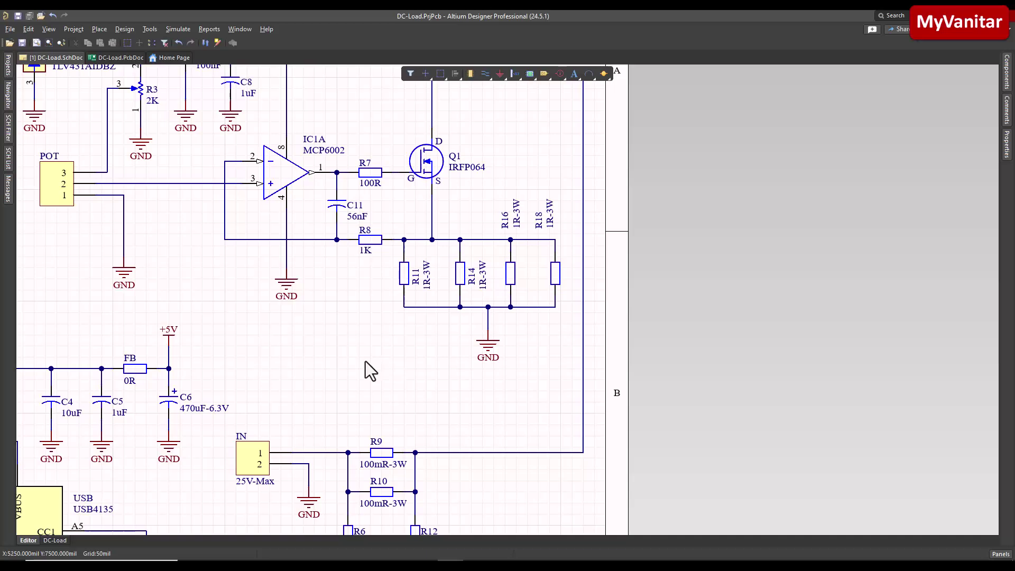
pyautogui.moveTo(382, 264); pyautogui.dragTo(567, 293)
pyautogui.click(519, 388)
pyautogui.moveTo(496, 405); pyautogui.dragTo(452, 360, button='right')
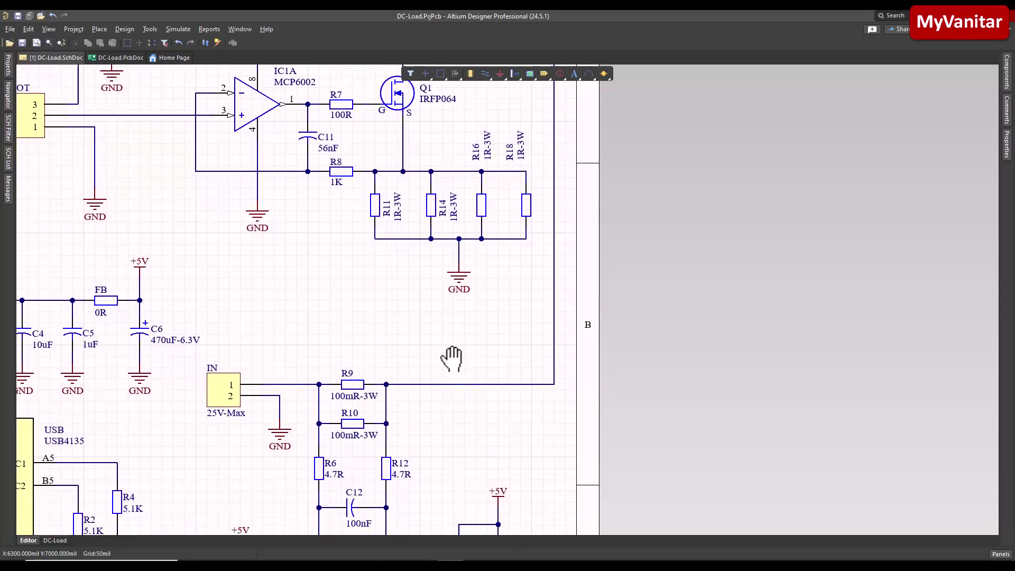
pyautogui.moveTo(452, 360); pyautogui.dragTo(453, 363, button='right')
pyautogui.moveTo(451, 428)
pyautogui.mouseDown(button='right')
pyautogui.moveTo(460, 294)
pyautogui.moveTo(443, 431)
pyautogui.mouseUp(button='right')
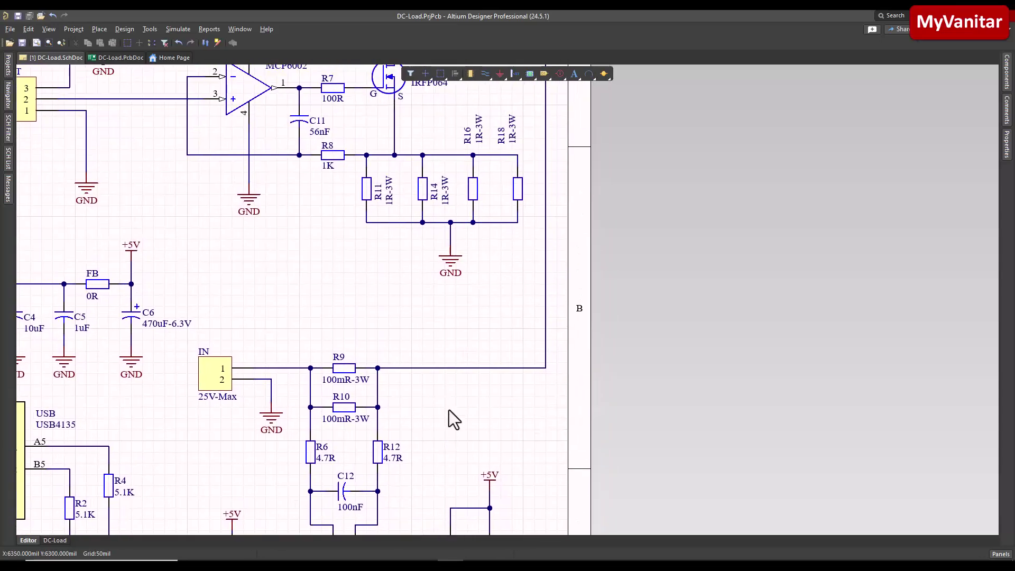
pyautogui.moveTo(449, 411); pyautogui.dragTo(521, 267, button='right')
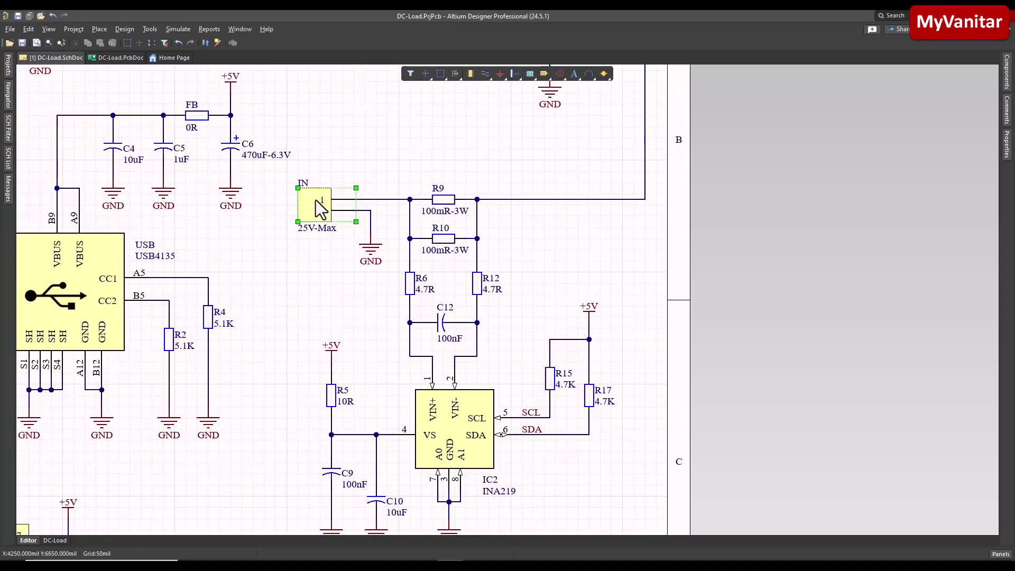
pyautogui.moveTo(383, 172); pyautogui.dragTo(526, 265)
pyautogui.moveTo(537, 315); pyautogui.dragTo(555, 278, button='right')
pyautogui.click(511, 314)
pyautogui.click(578, 363)
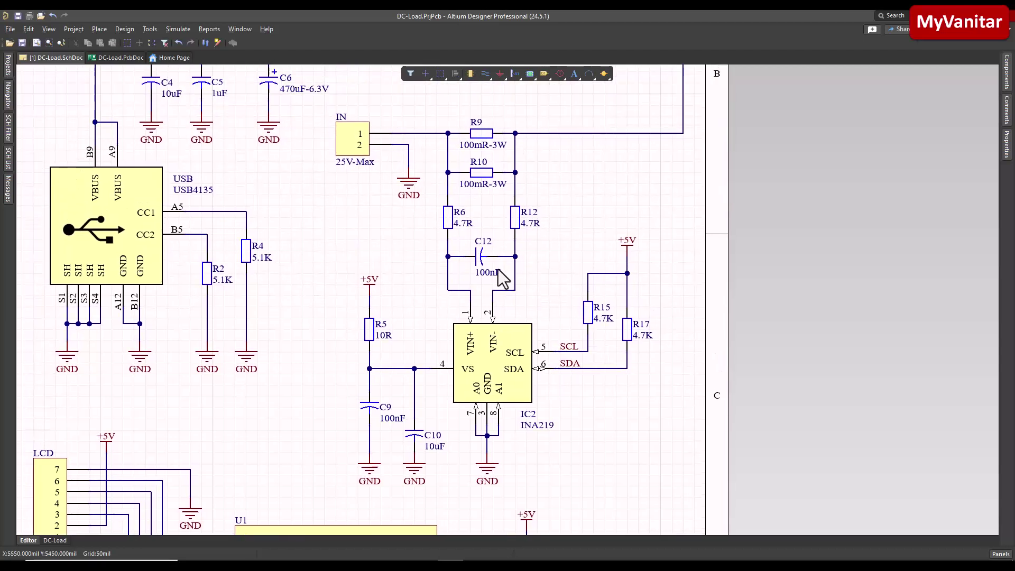
pyautogui.click(500, 354)
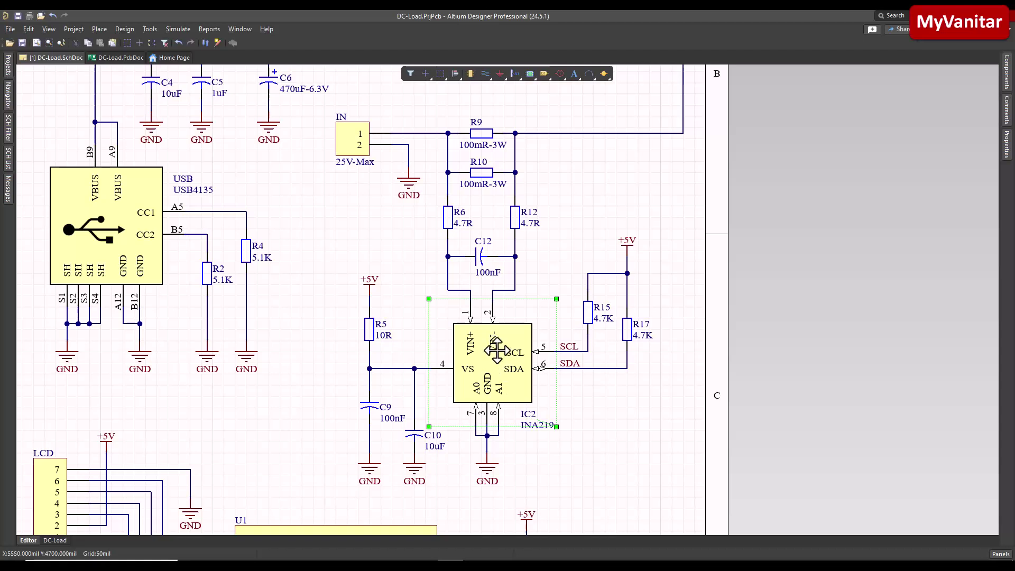
pyautogui.scroll(-1, 571, 419)
pyautogui.click(436, 208)
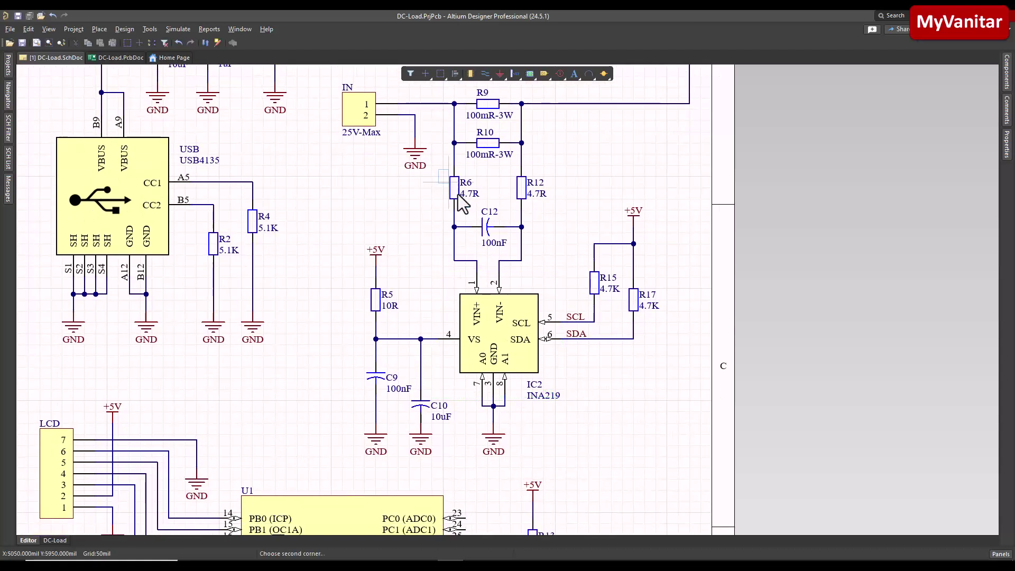
pyautogui.click(579, 244)
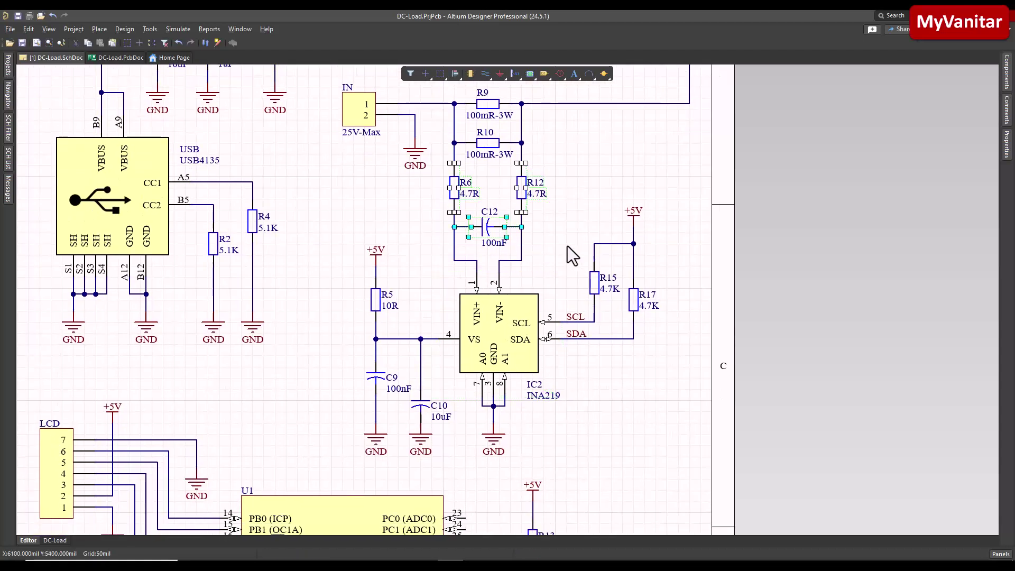
pyautogui.moveTo(439, 168); pyautogui.dragTo(566, 249)
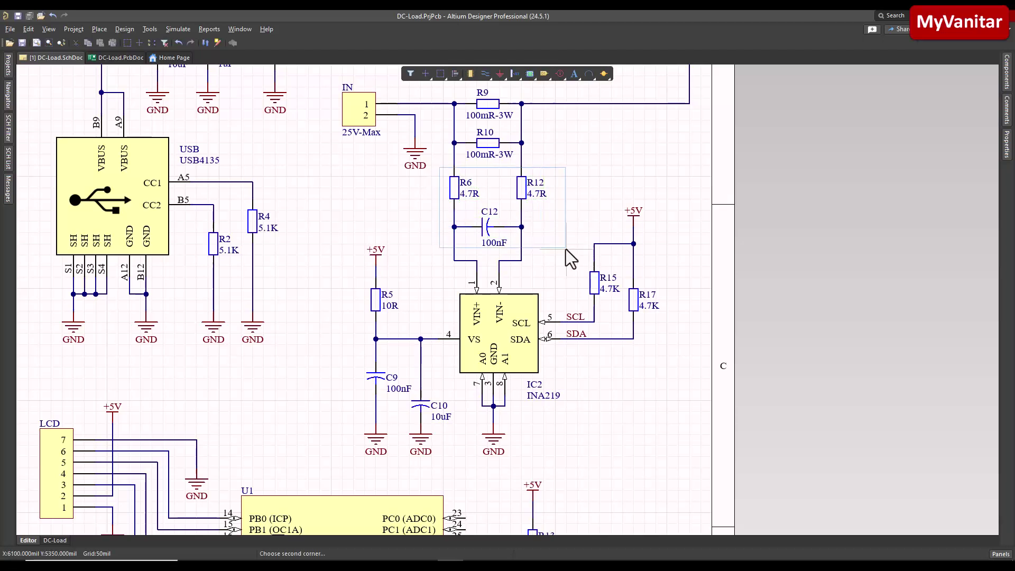
pyautogui.press('Escape')
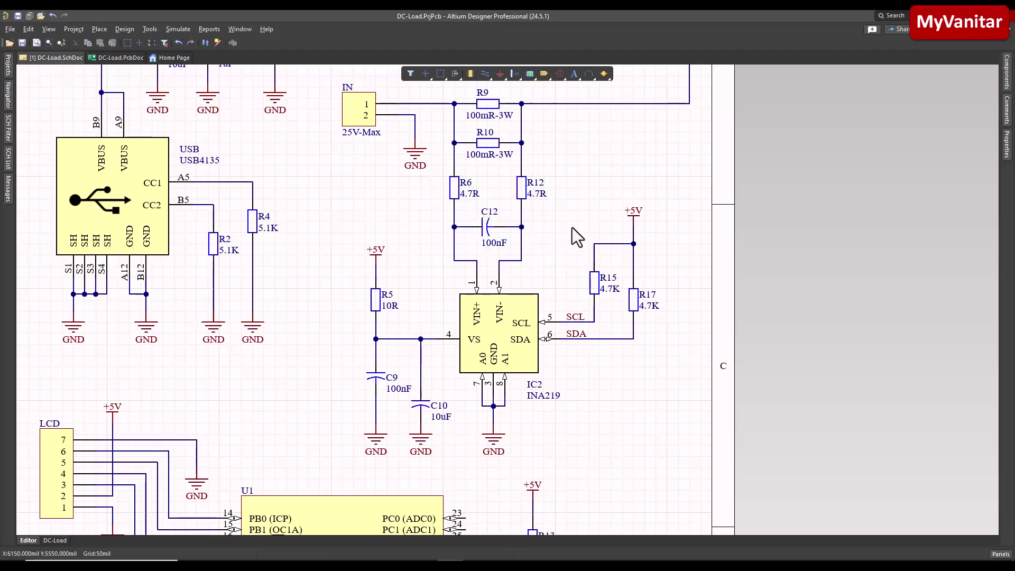
pyautogui.moveTo(573, 228); pyautogui.dragTo(571, 243, button='right')
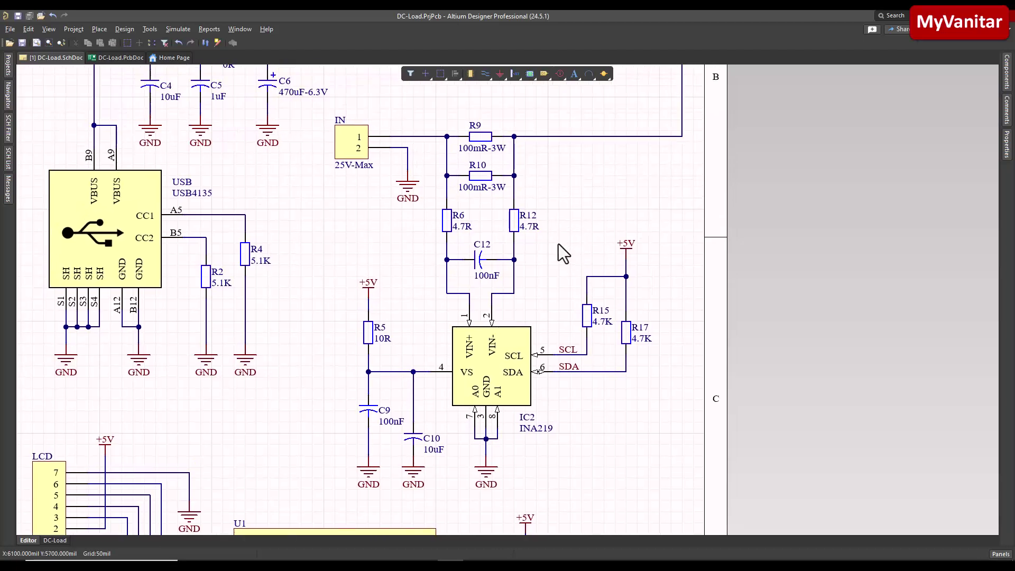
pyautogui.click(357, 142)
pyautogui.click(369, 219)
pyautogui.click(343, 147)
pyautogui.click(348, 199)
pyautogui.click(475, 376)
pyautogui.click(415, 286)
pyautogui.moveTo(432, 198); pyautogui.dragTo(548, 290)
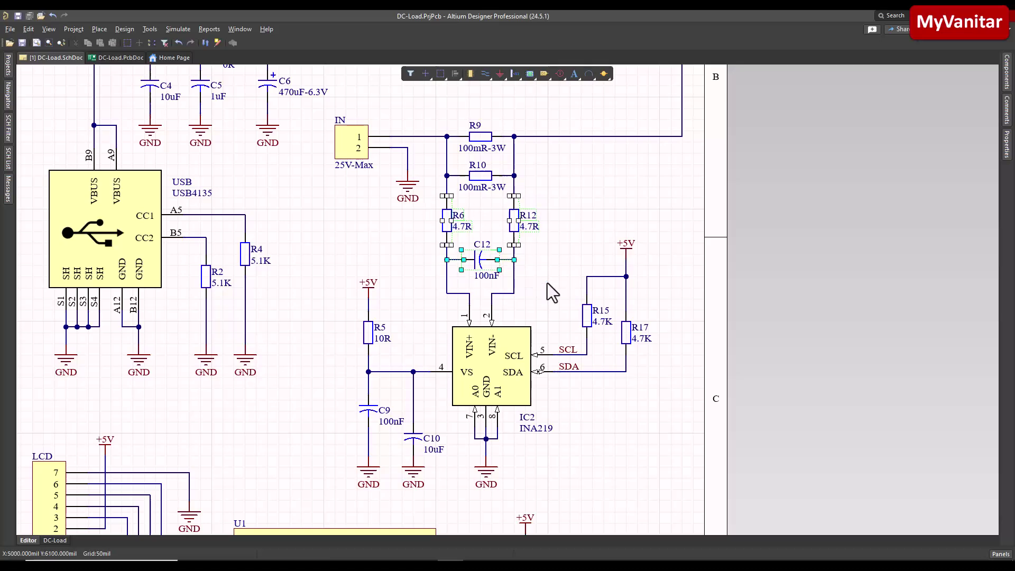
pyautogui.click(562, 248)
pyautogui.scroll(-3, 564, 344)
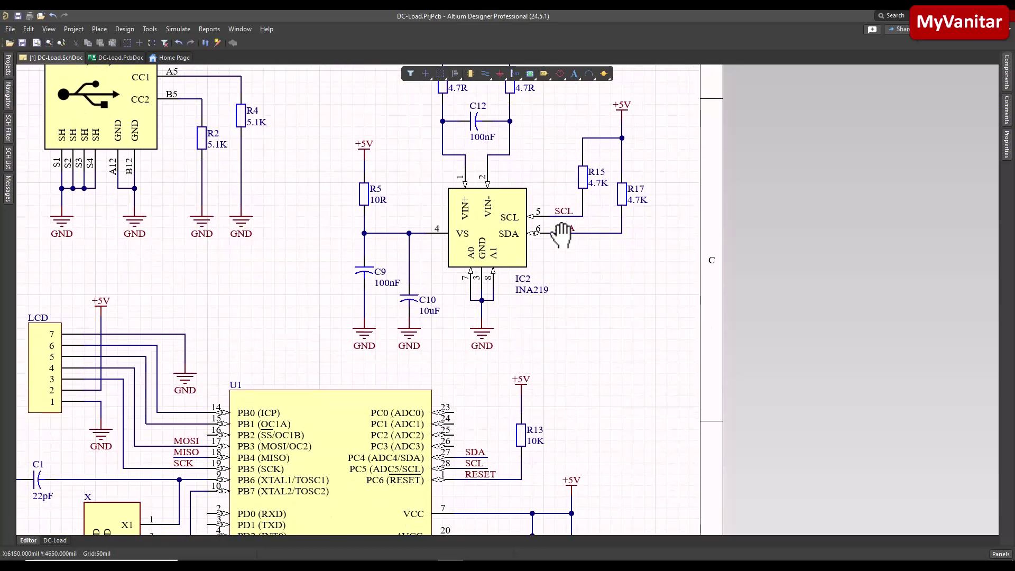
pyautogui.moveTo(330, 119); pyautogui.dragTo(444, 370)
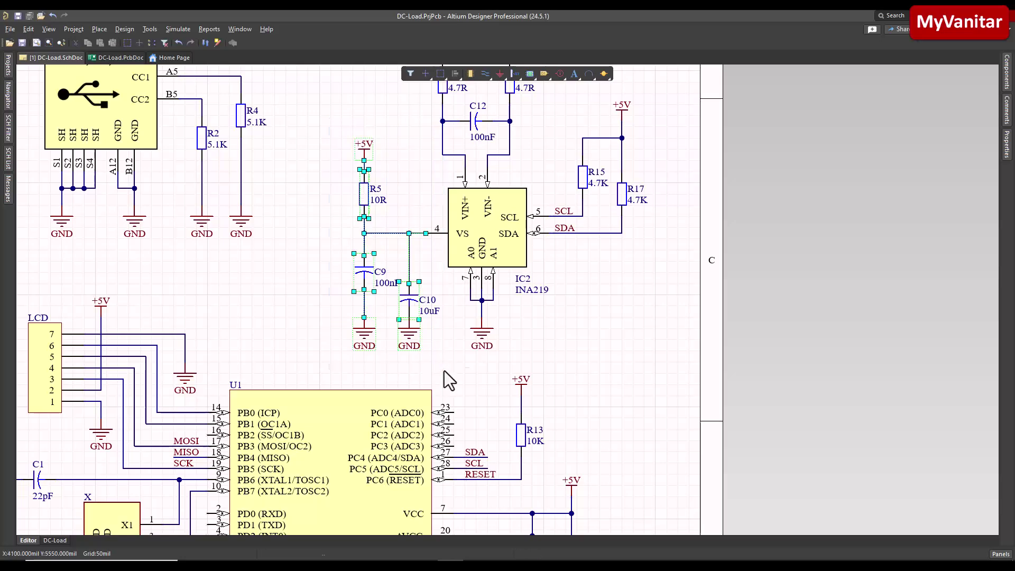
pyautogui.click(460, 338)
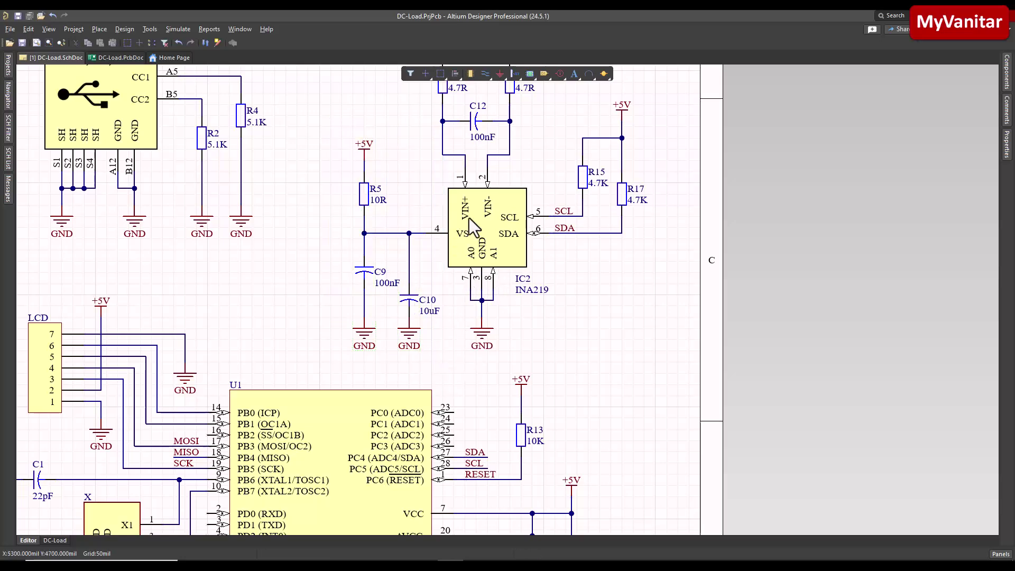
pyautogui.moveTo(606, 297); pyautogui.dragTo(514, 376, button='right')
pyautogui.moveTo(569, 157); pyautogui.dragTo(502, 356)
pyautogui.click(503, 356)
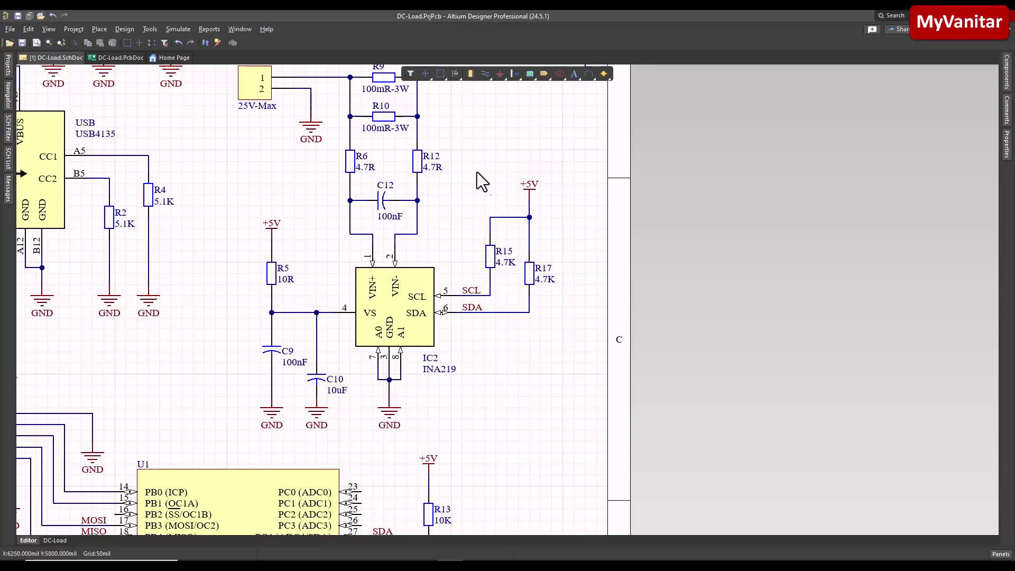
pyautogui.moveTo(463, 164); pyautogui.dragTo(555, 381)
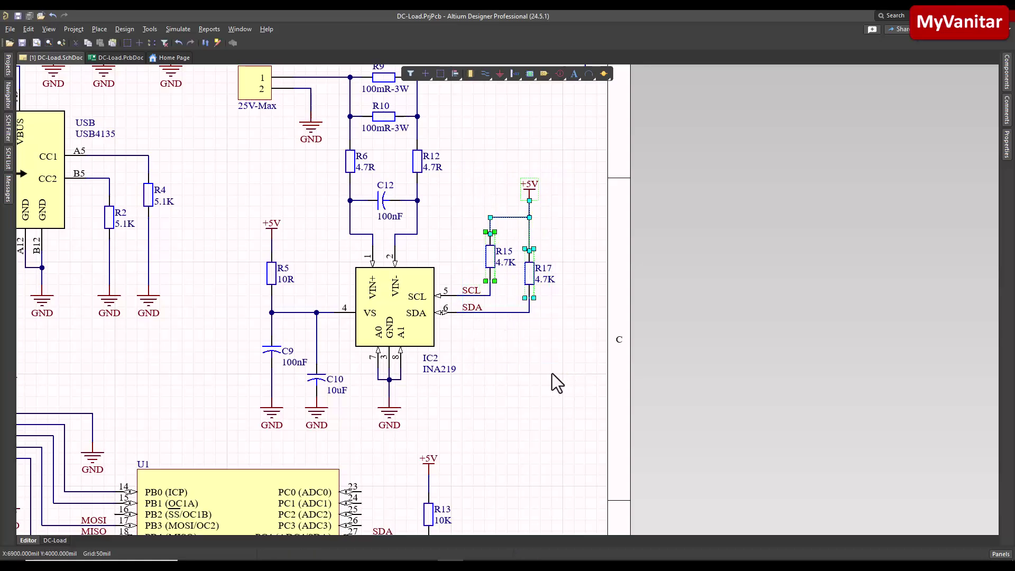
pyautogui.click(489, 365)
pyautogui.scroll(-3, 494, 327)
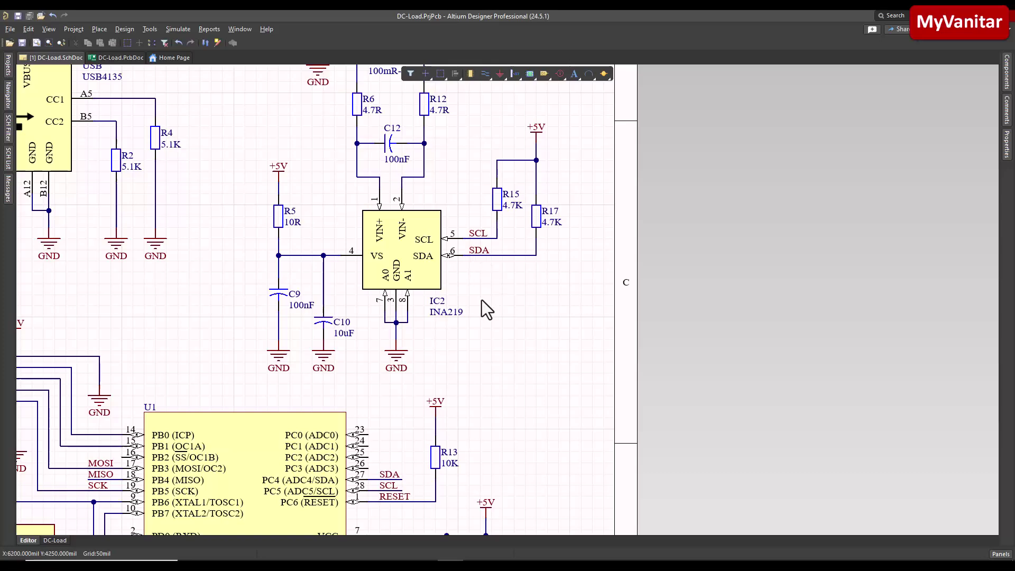
pyautogui.moveTo(481, 300); pyautogui.dragTo(574, 268, button='right')
pyautogui.scroll(-3, 529, 317)
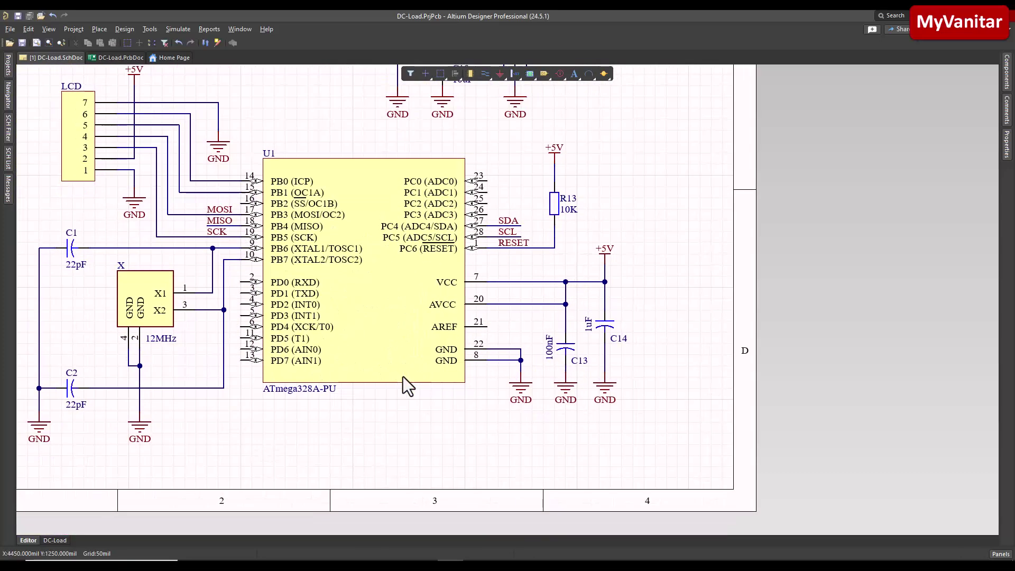
pyautogui.moveTo(408, 386); pyautogui.dragTo(444, 421, button='right')
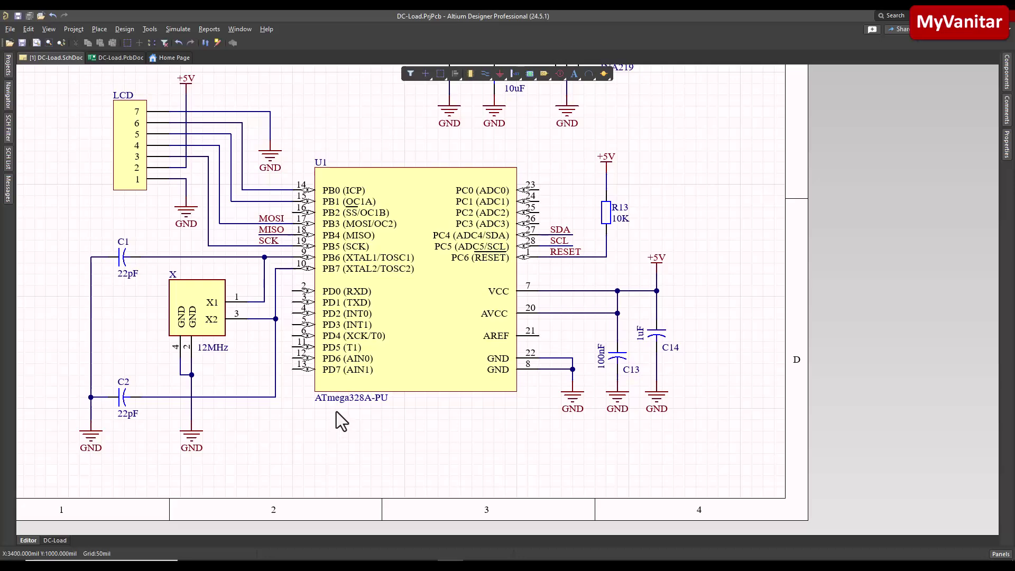
pyautogui.moveTo(349, 411); pyautogui.dragTo(424, 451, button='right')
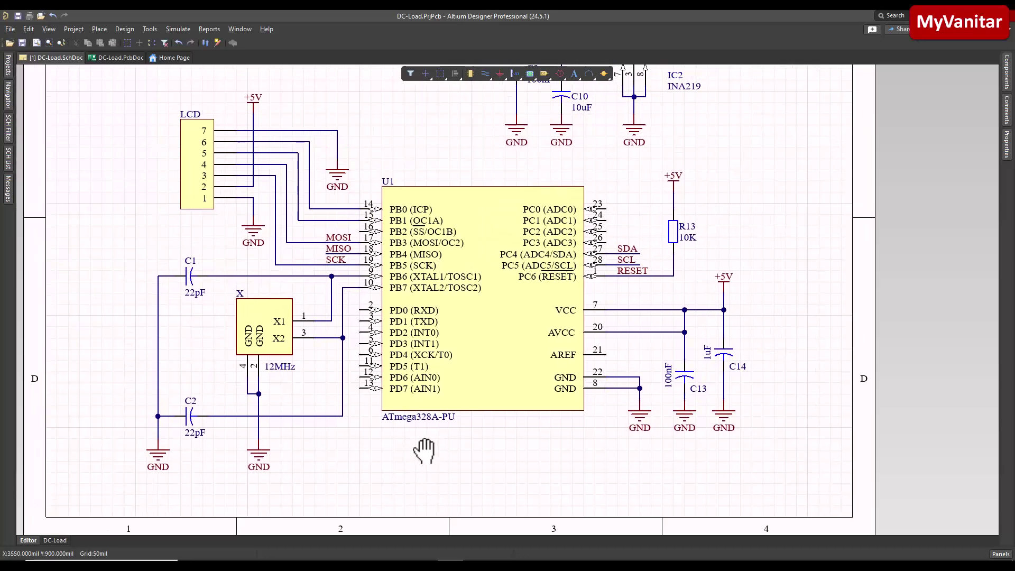
pyautogui.click(309, 376)
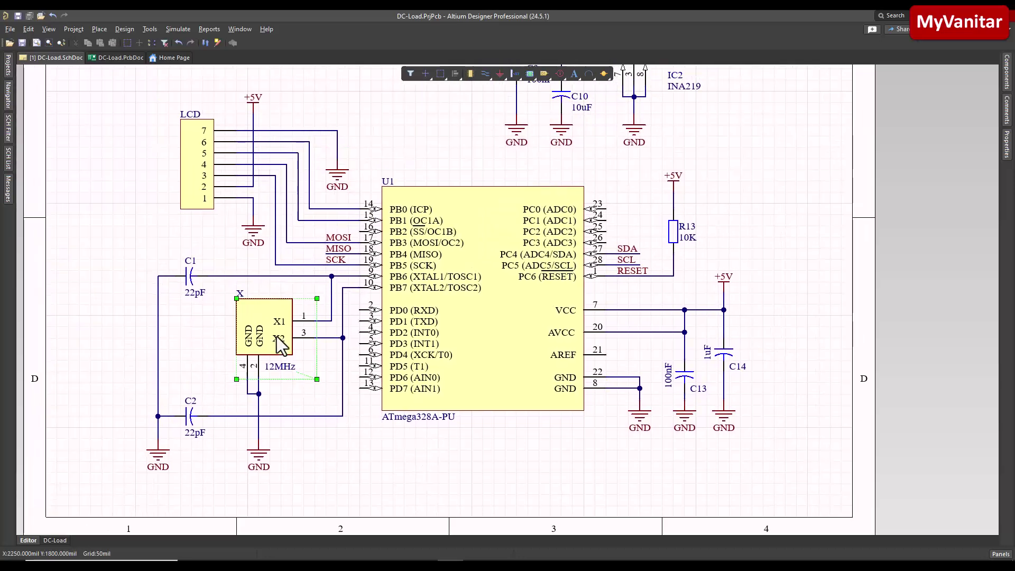
pyautogui.click(308, 406)
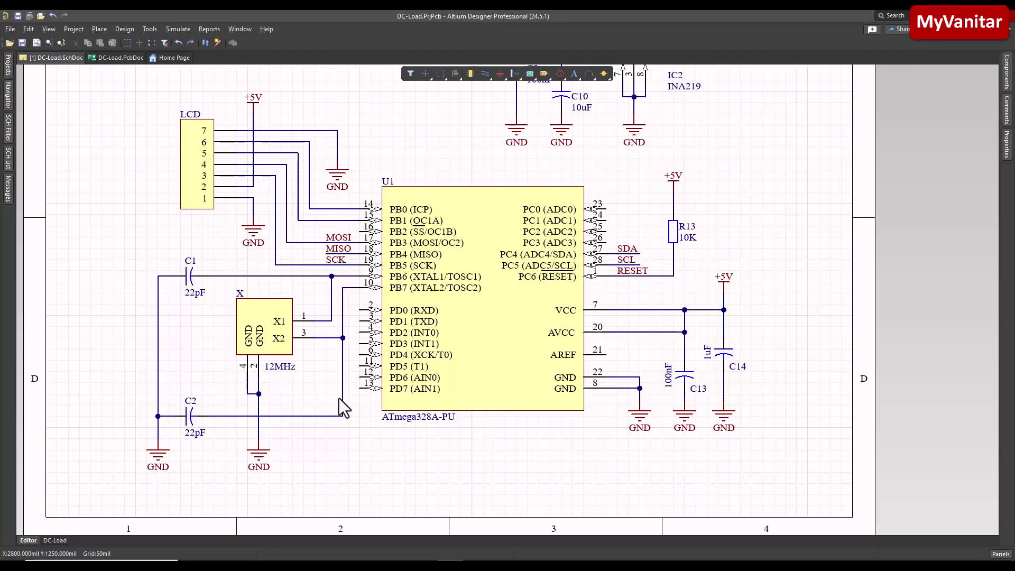
pyautogui.click(466, 298)
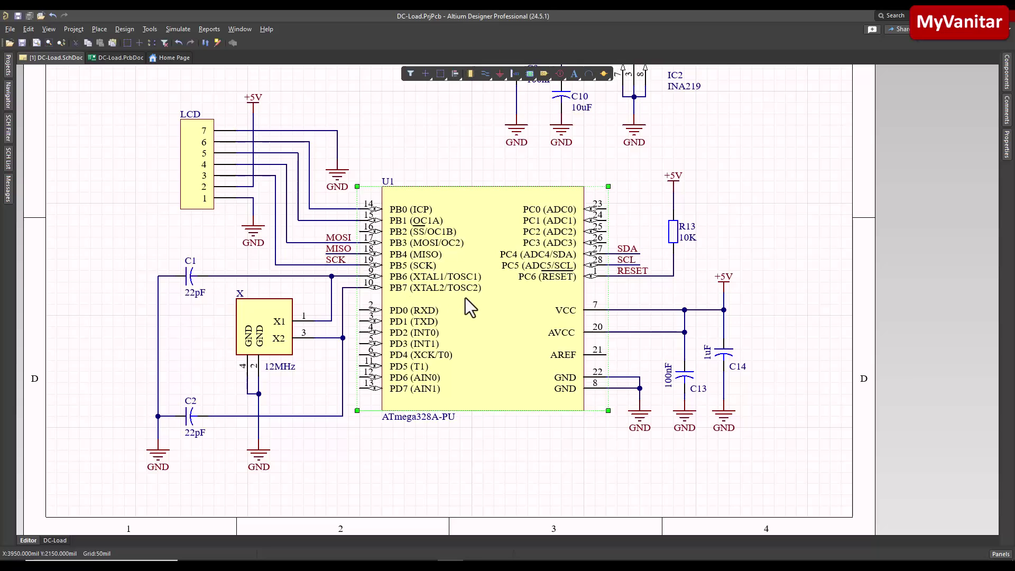
pyautogui.click(200, 176)
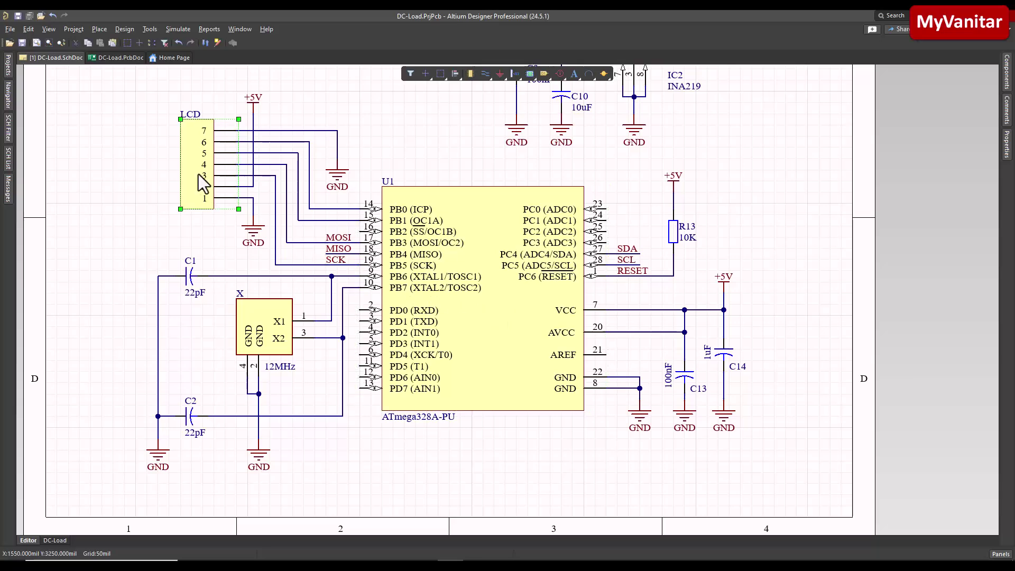
pyautogui.click(136, 202)
pyautogui.moveTo(142, 205); pyautogui.dragTo(147, 273, button='right')
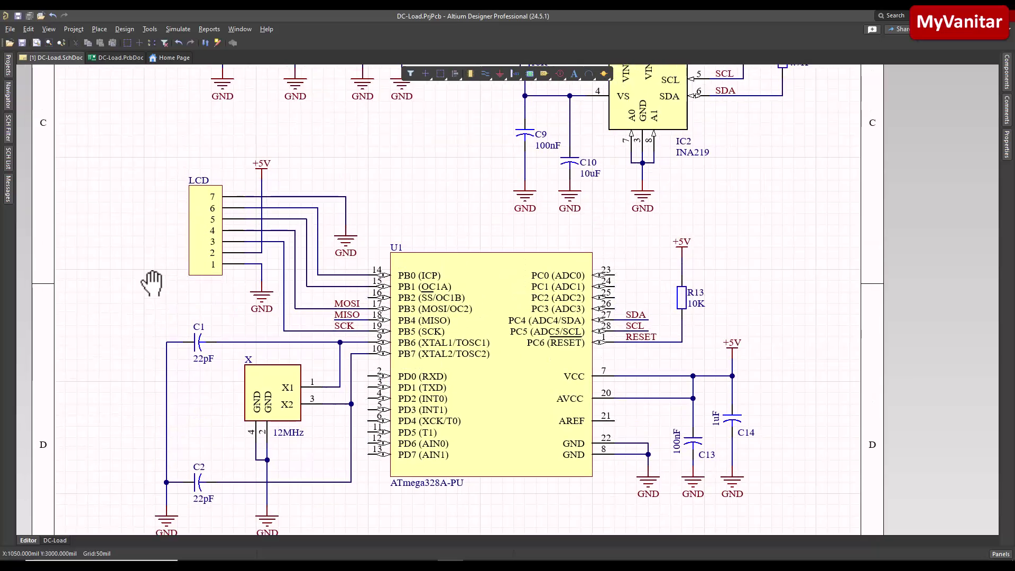
pyautogui.moveTo(443, 395); pyautogui.dragTo(279, 272, button='right')
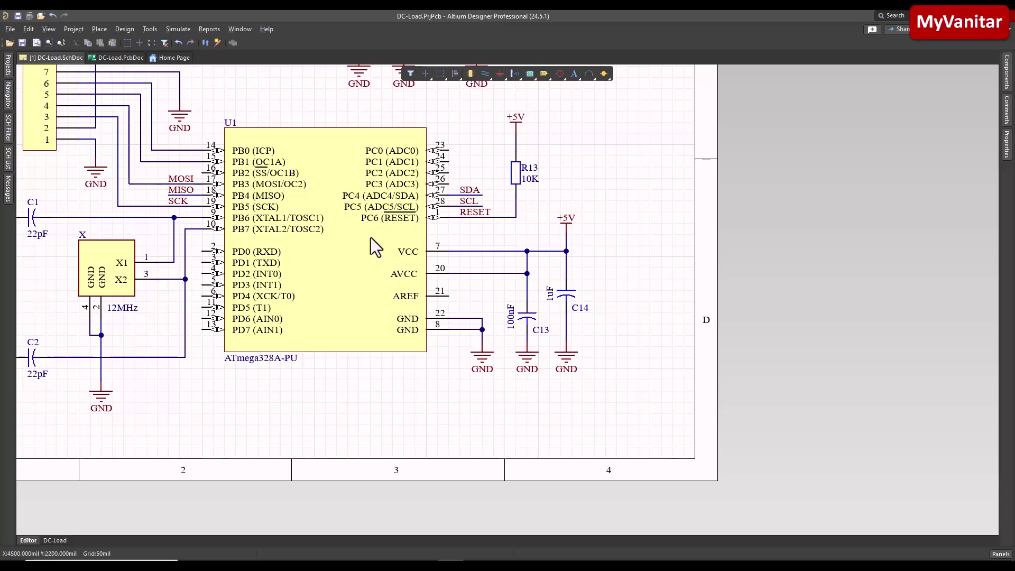
pyautogui.moveTo(370, 237); pyautogui.dragTo(487, 277, button='right')
pyautogui.keyDown('ctrl'); pyautogui.scroll(-1, 486, 277); pyautogui.keyUp('ctrl')
pyautogui.scroll(1, 487, 278)
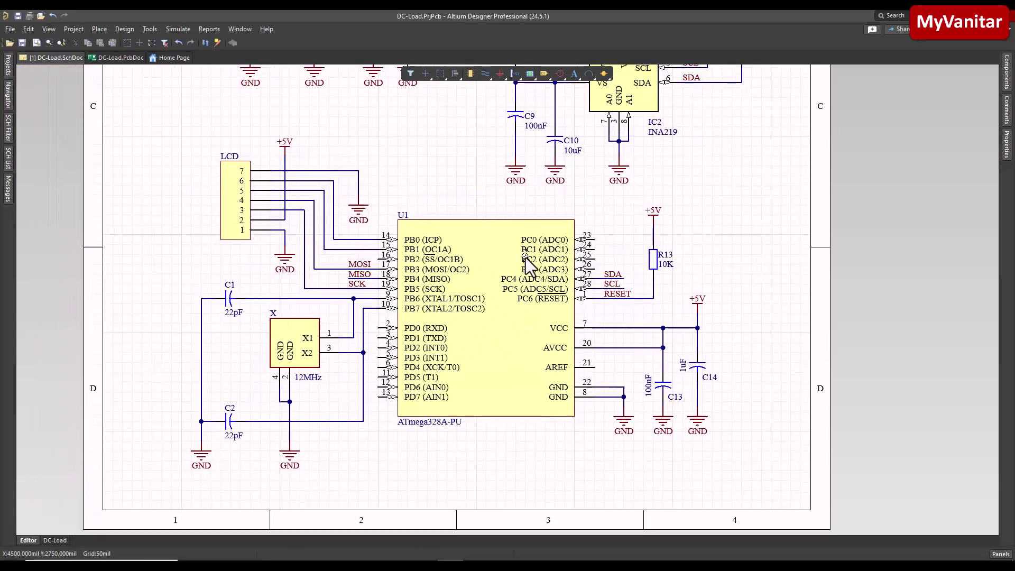
pyautogui.keyDown('ctrl'); pyautogui.scroll(-2, 529, 267); pyautogui.keyUp('ctrl')
pyautogui.moveTo(525, 209); pyautogui.dragTo(447, 421, button='right')
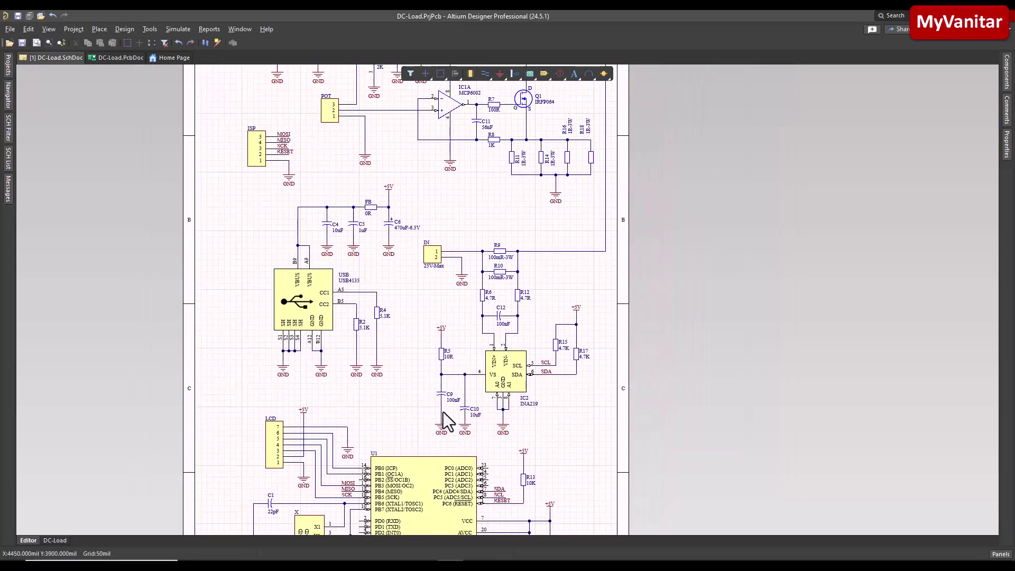
pyautogui.moveTo(447, 328); pyautogui.dragTo(499, 399, button='right')
pyautogui.moveTo(360, 236); pyautogui.dragTo(361, 377, button='right')
pyautogui.keyDown('ctrl'); pyautogui.scroll(4, 360, 314); pyautogui.keyUp('ctrl')
pyautogui.keyDown('ctrl'); pyautogui.scroll(1, 352, 347); pyautogui.keyUp('ctrl')
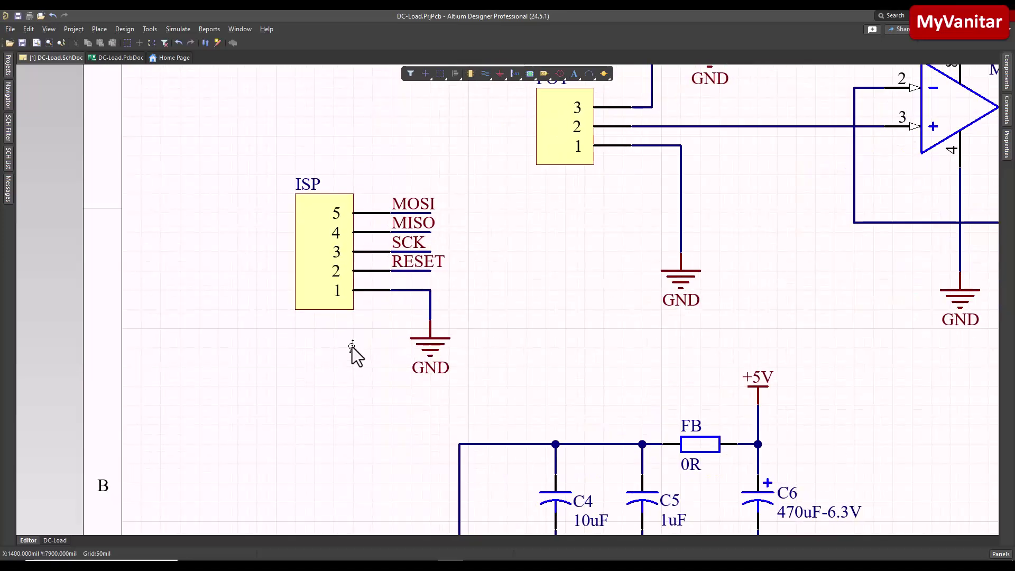
pyautogui.click(327, 256)
pyautogui.click(353, 392)
pyautogui.keyDown('ctrl'); pyautogui.scroll(-3, 497, 288); pyautogui.keyUp('ctrl')
pyautogui.moveTo(583, 382); pyautogui.dragTo(509, 359, button='right')
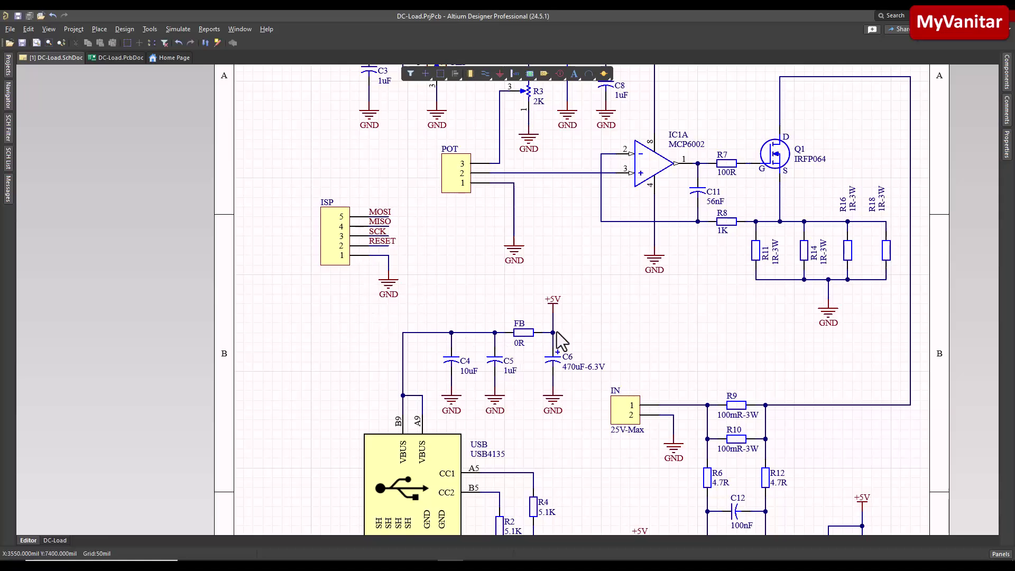
pyautogui.keyDown('ctrl'); pyautogui.scroll(-1, 557, 332); pyautogui.keyUp('ctrl')
pyautogui.moveTo(557, 331); pyautogui.dragTo(528, 250, button='right')
pyautogui.keyDown('ctrl'); pyautogui.scroll(-2, 527, 251); pyautogui.keyUp('ctrl')
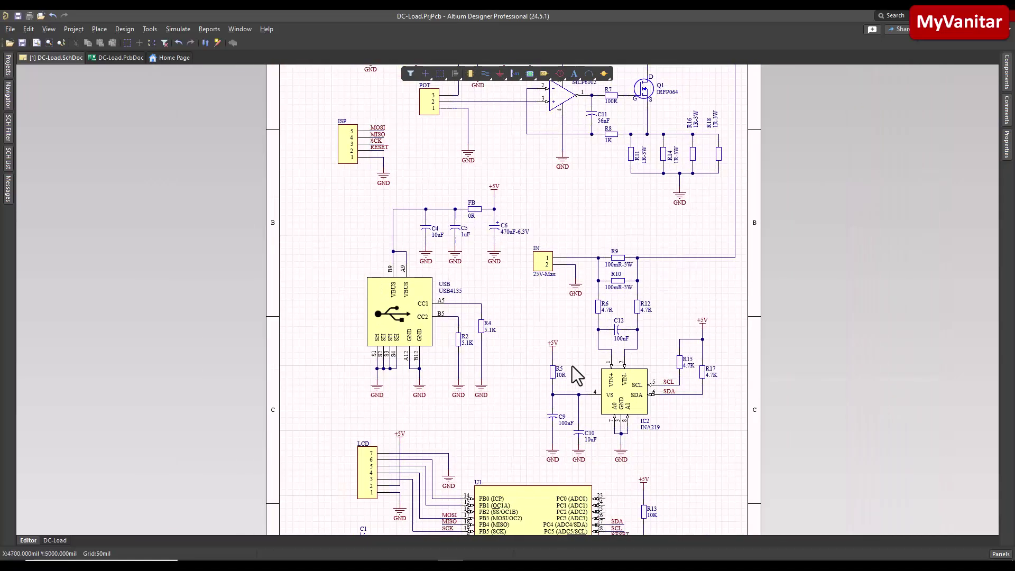
pyautogui.moveTo(573, 377); pyautogui.dragTo(526, 226, button='right')
pyautogui.moveTo(553, 327); pyautogui.dragTo(389, 255, button='right')
# Open DC-Load.PcbDoc and compare the bottom and top copper layers
pyautogui.click(123, 62)
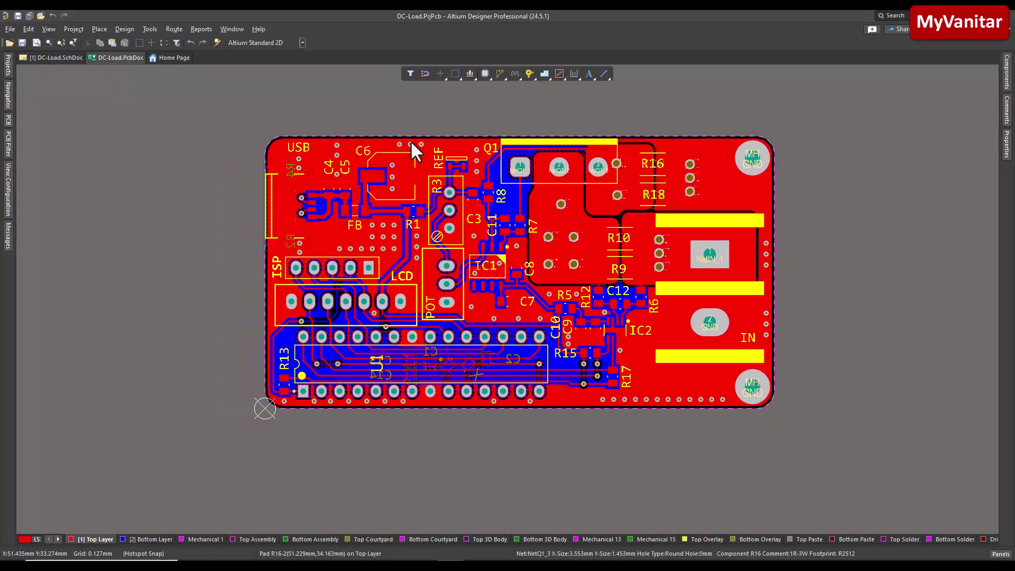
pyautogui.moveTo(526, 290); pyautogui.dragTo(511, 294, button='right')
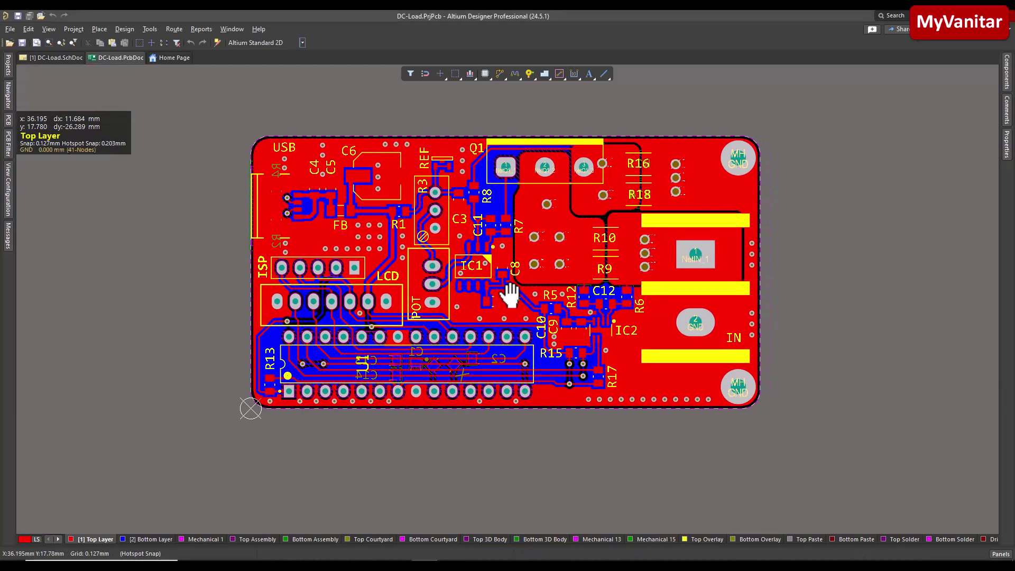
pyautogui.click(144, 542)
pyautogui.click(102, 540)
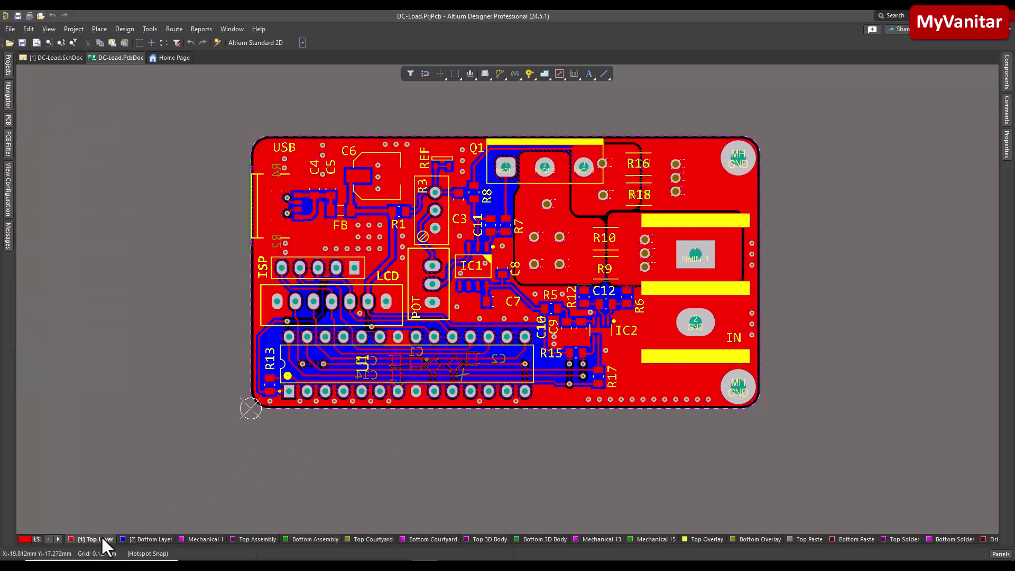
# Zoom in on the board and inspect the NetIN_1 copper polygon
pyautogui.keyDown('ctrl'); pyautogui.scroll(2, 616, 252); pyautogui.keyUp('ctrl')
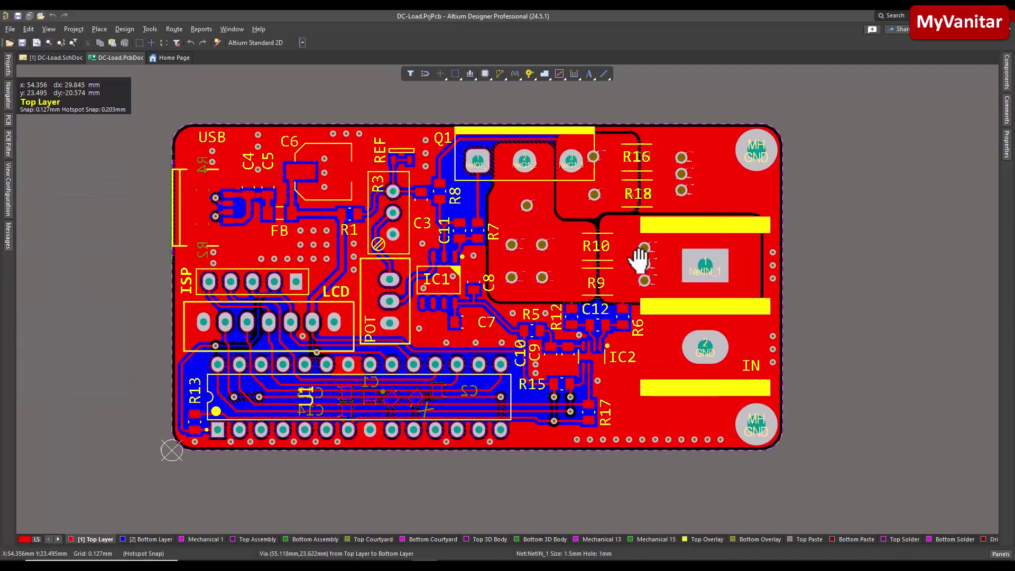
pyautogui.keyDown('ctrl'); pyautogui.scroll(2, 639, 259); pyautogui.keyUp('ctrl')
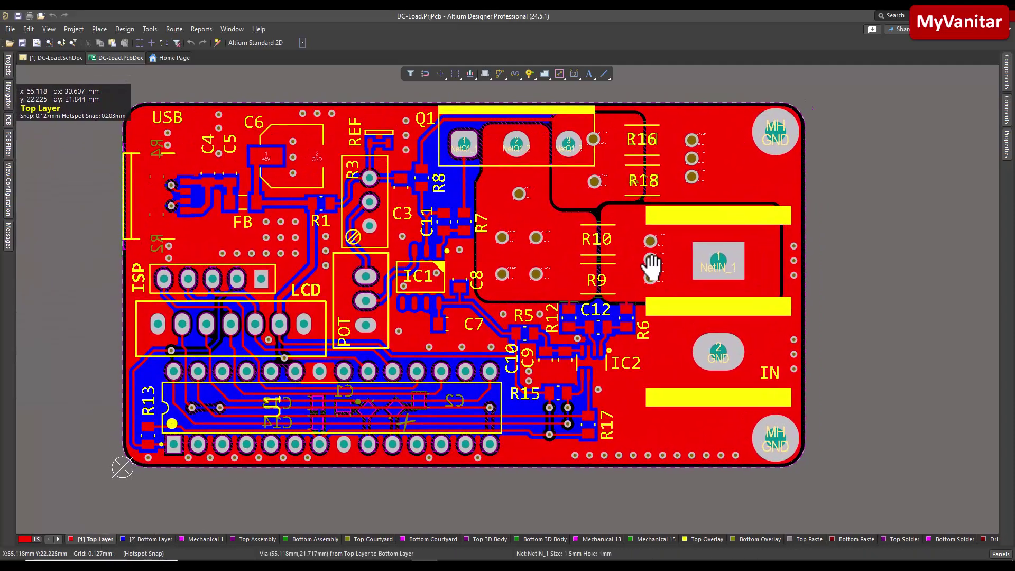
pyautogui.moveTo(651, 265); pyautogui.dragTo(668, 264, button='right')
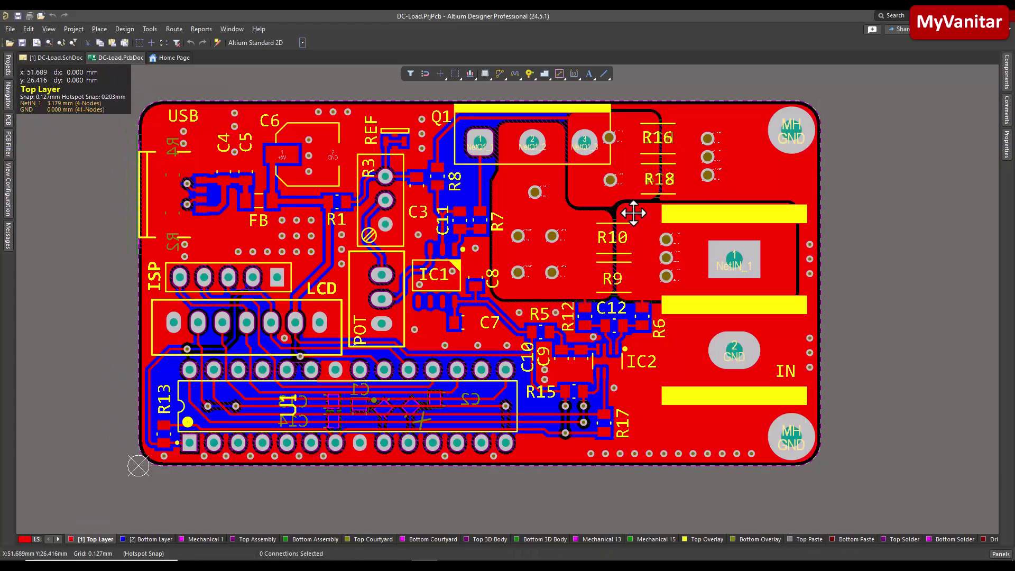
pyautogui.click(656, 247)
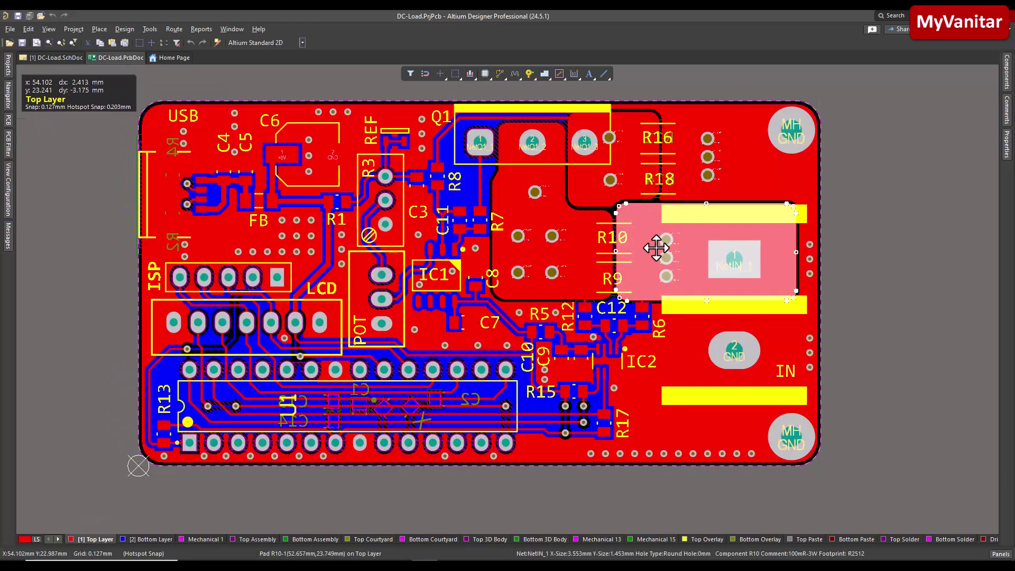
pyautogui.click(864, 189)
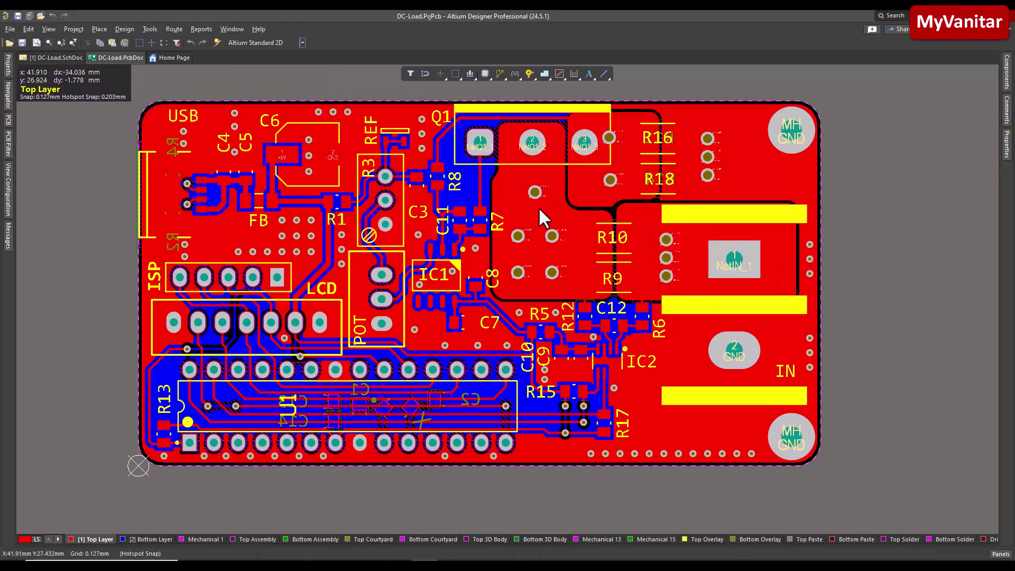
# Turn Single Layer Mode on and select the NetIN_1 polygon
pyautogui.click(7, 185)
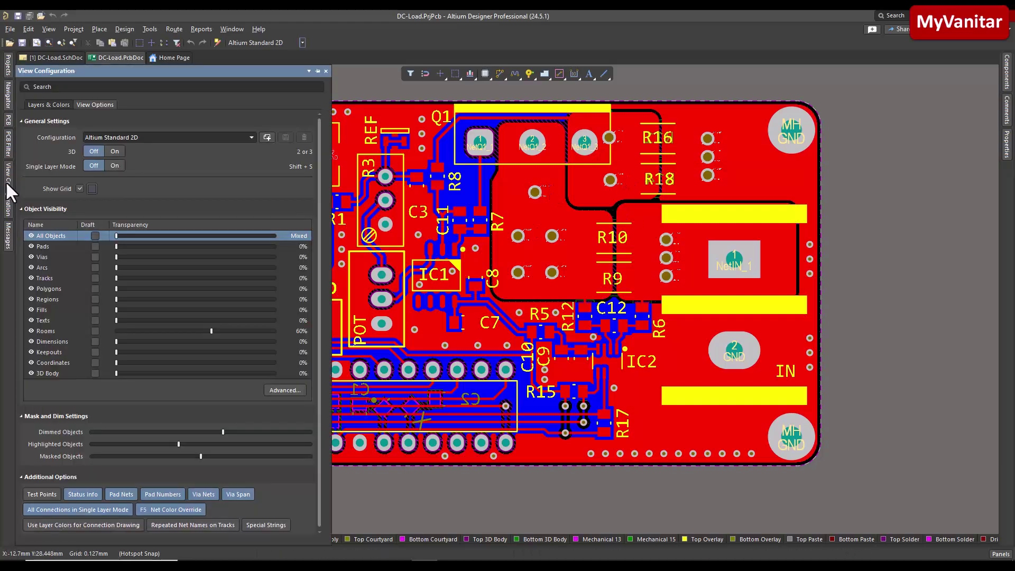
pyautogui.click(108, 165)
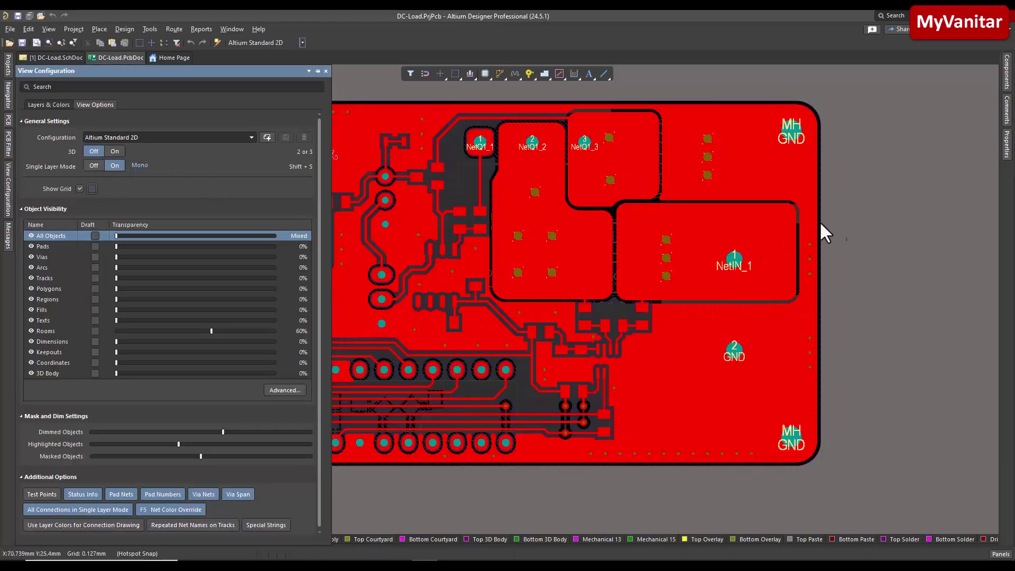
pyautogui.click(648, 211)
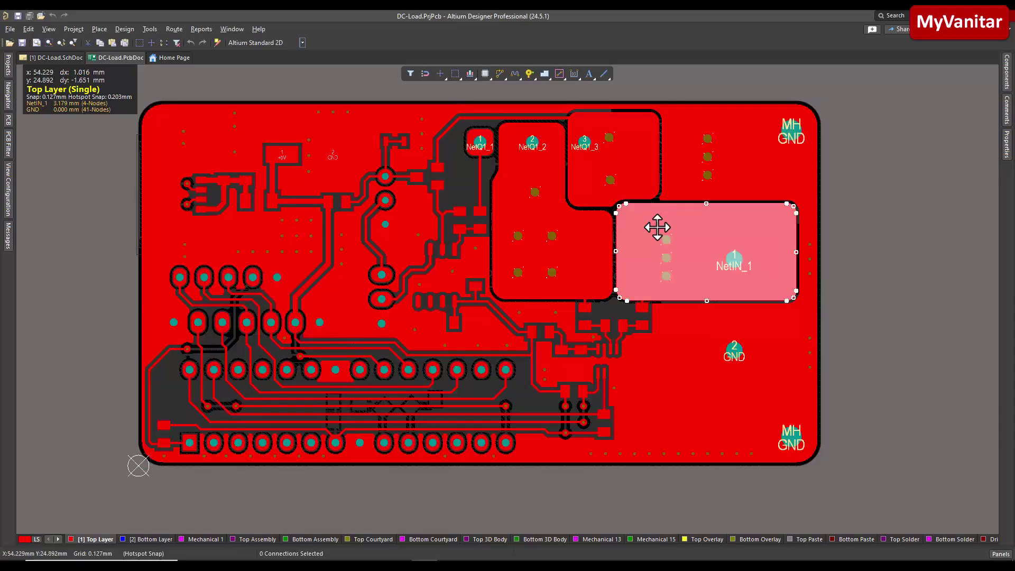
# View the bottom copper layer alone, then return to the top layer alone
pyautogui.click(154, 540)
pyautogui.click(858, 215)
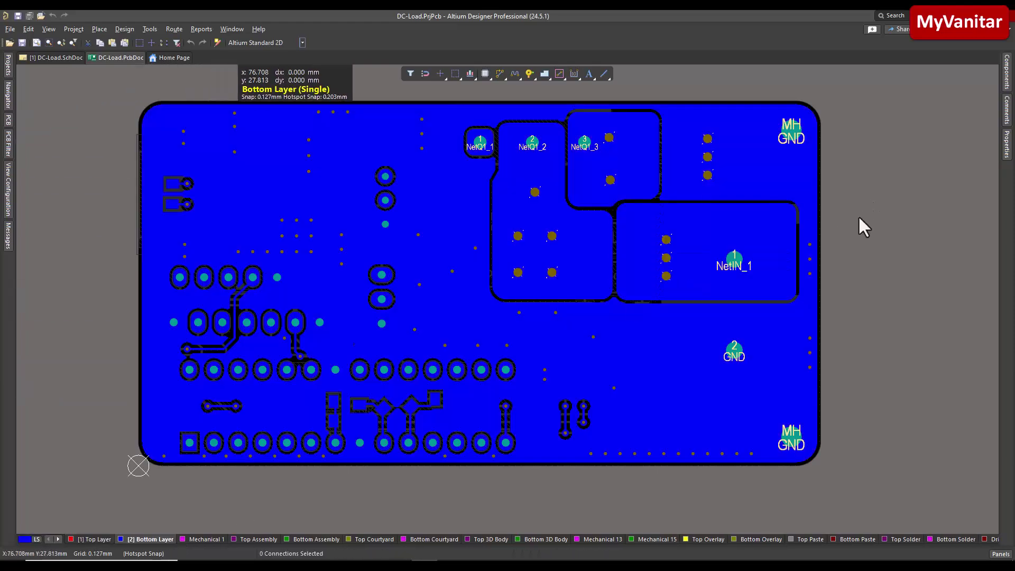
pyautogui.click(650, 212)
pyautogui.click(895, 198)
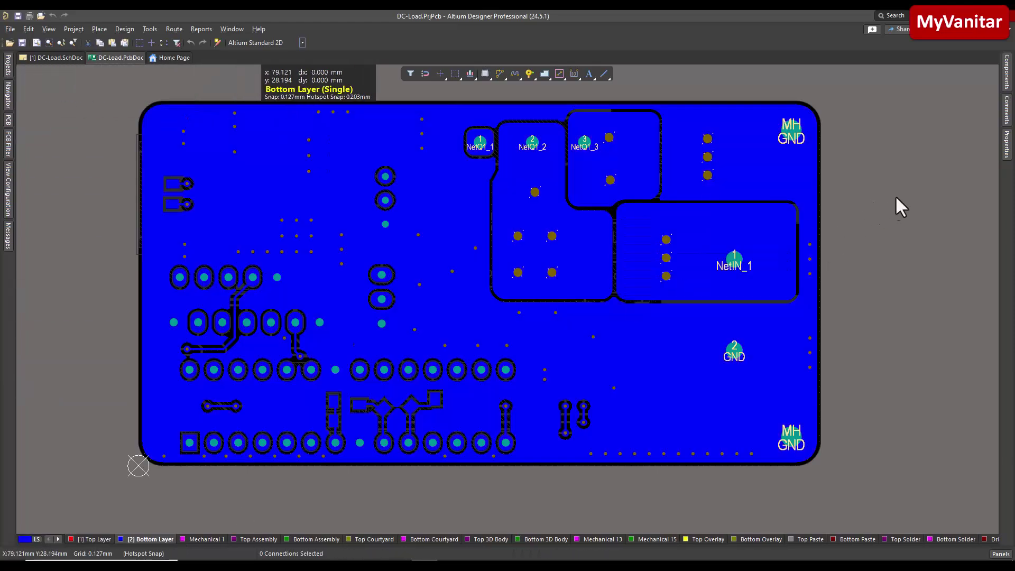
pyautogui.click(94, 539)
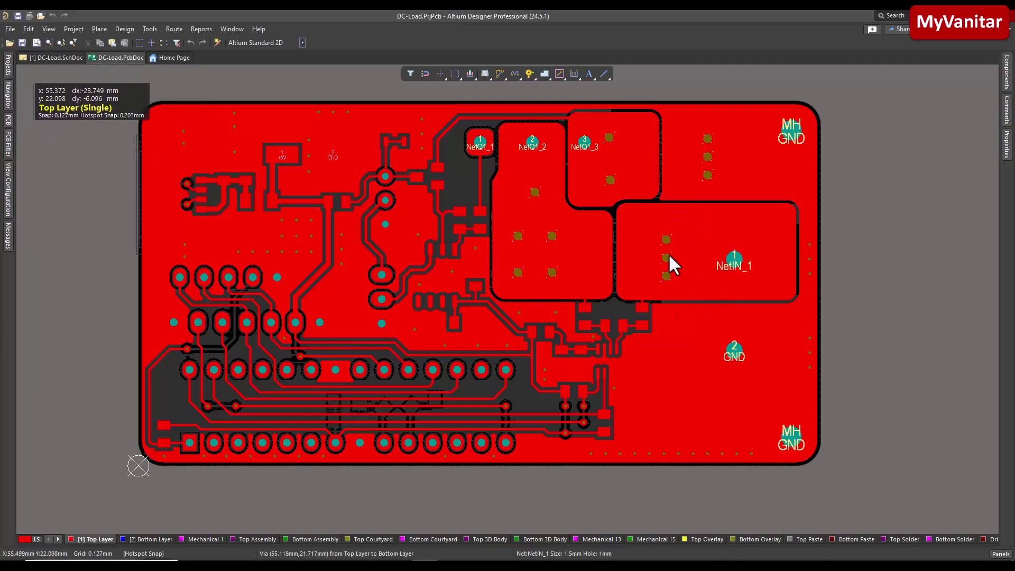
# Turn Single Layer Mode off so all copper layers show together again
pyautogui.click(9, 186)
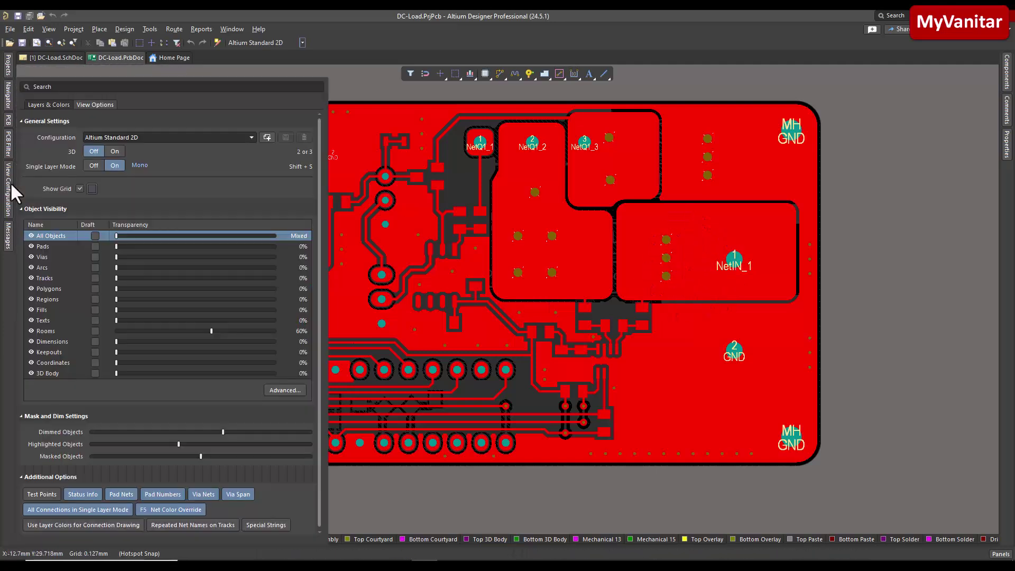
pyautogui.click(93, 166)
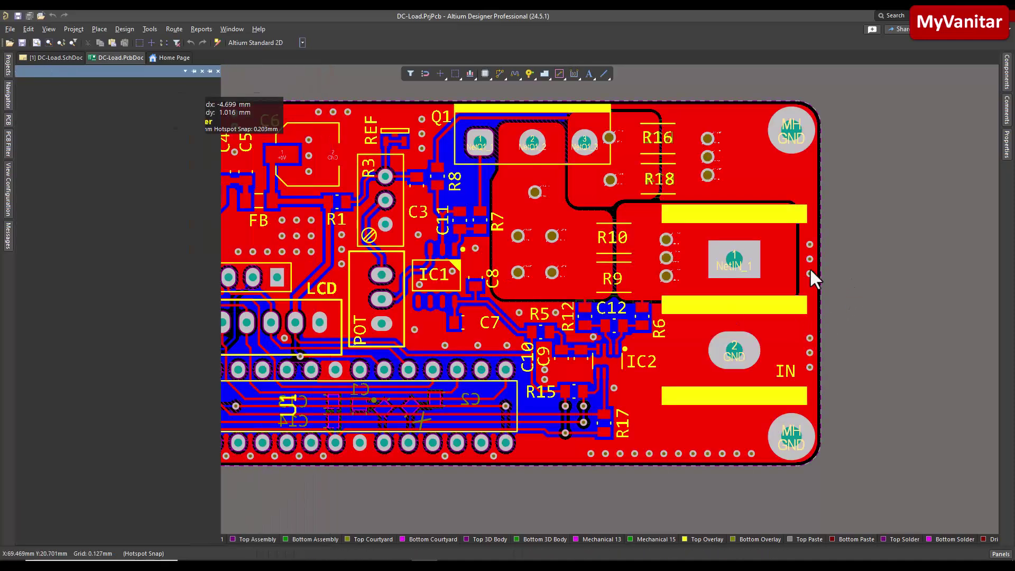
pyautogui.keyDown('ctrl'); pyautogui.scroll(-1, 722, 279); pyautogui.keyUp('ctrl')
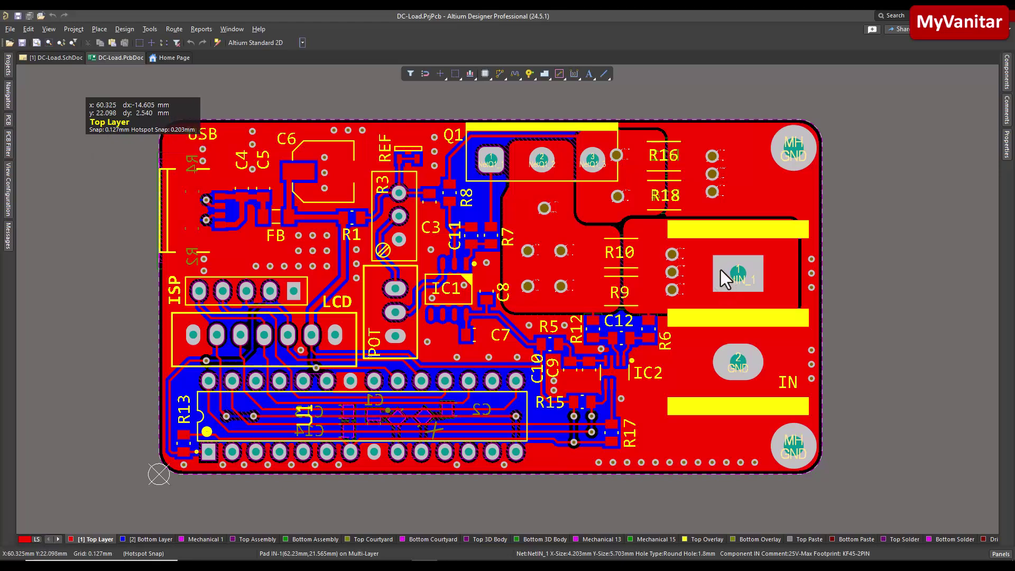
pyautogui.moveTo(731, 239); pyautogui.dragTo(726, 253, button='right')
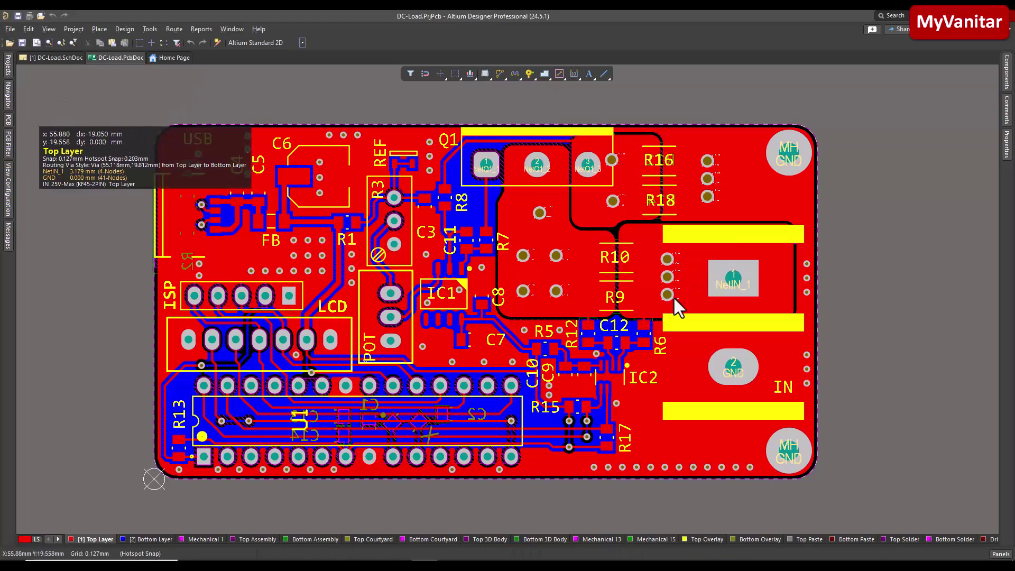
pyautogui.keyDown('ctrl'); pyautogui.scroll(1, 656, 294); pyautogui.keyUp('ctrl')
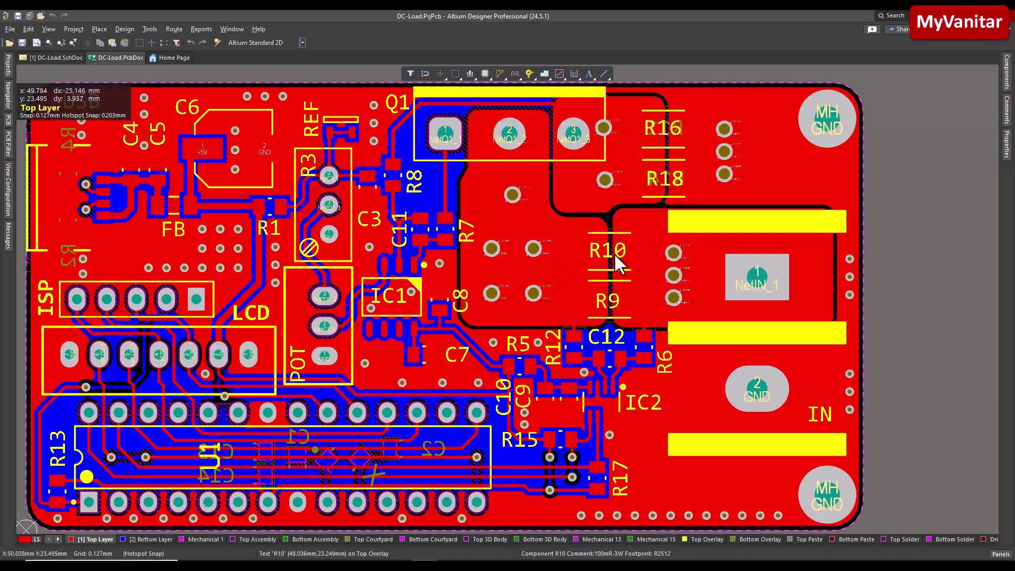
pyautogui.keyDown('ctrl'); pyautogui.scroll(-2, 665, 252); pyautogui.keyUp('ctrl')
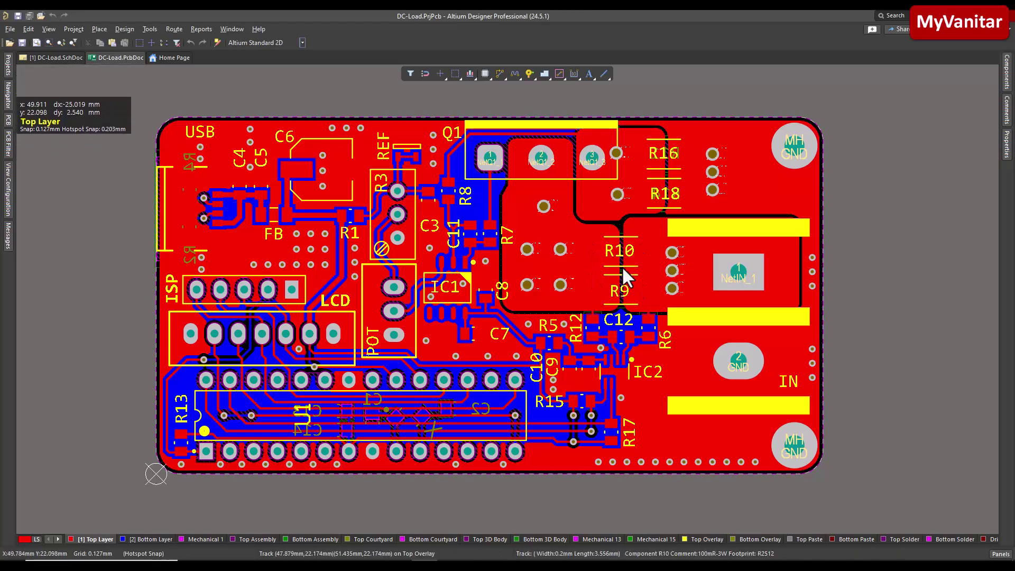
# Pan and zoom over the top-layer routing around Q1 and R10
pyautogui.moveTo(646, 296); pyautogui.dragTo(641, 294, button='right')
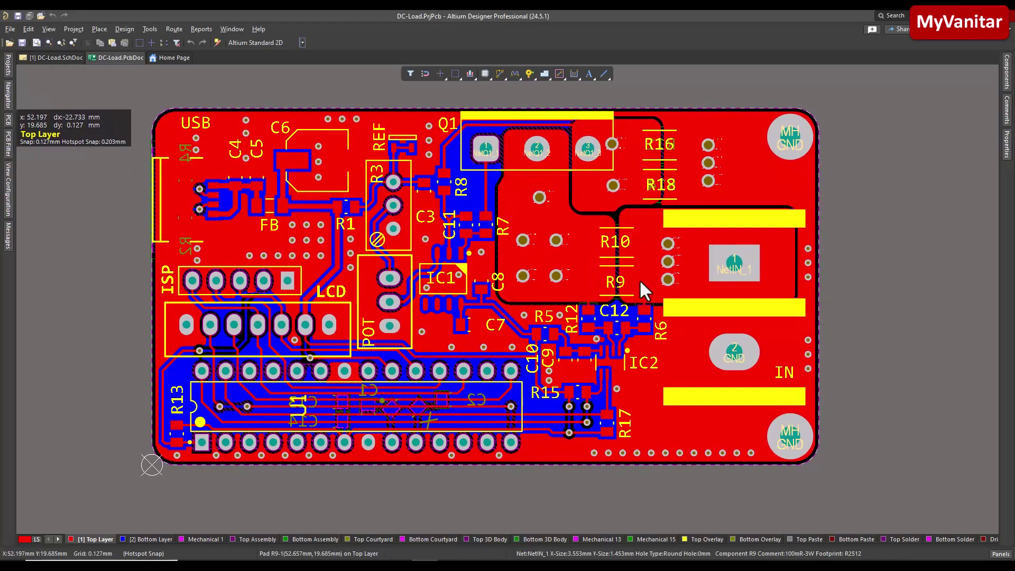
pyautogui.moveTo(609, 339); pyautogui.dragTo(627, 351, button='right')
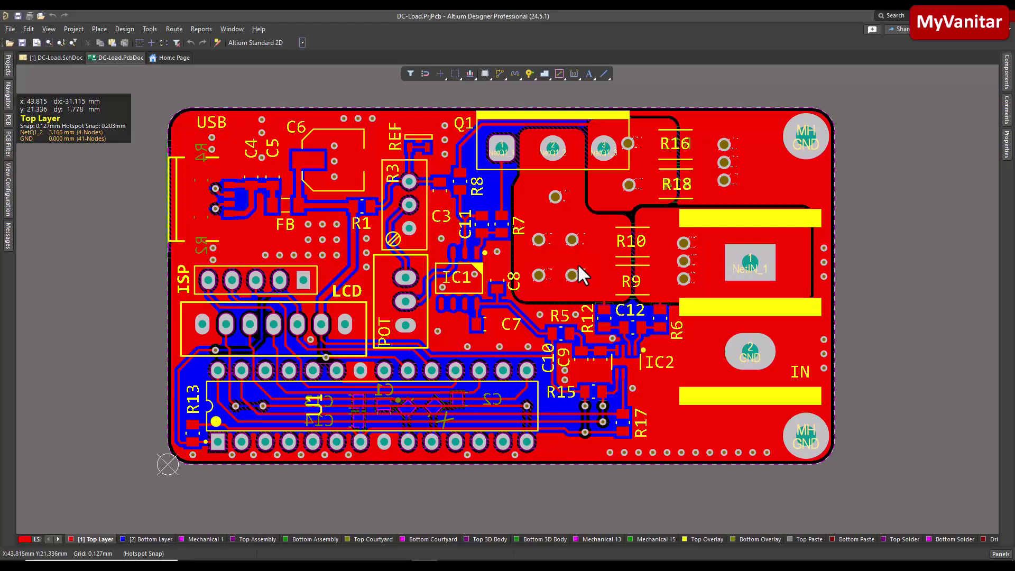
pyautogui.keyDown('ctrl'); pyautogui.scroll(-1, 588, 245); pyautogui.keyUp('ctrl')
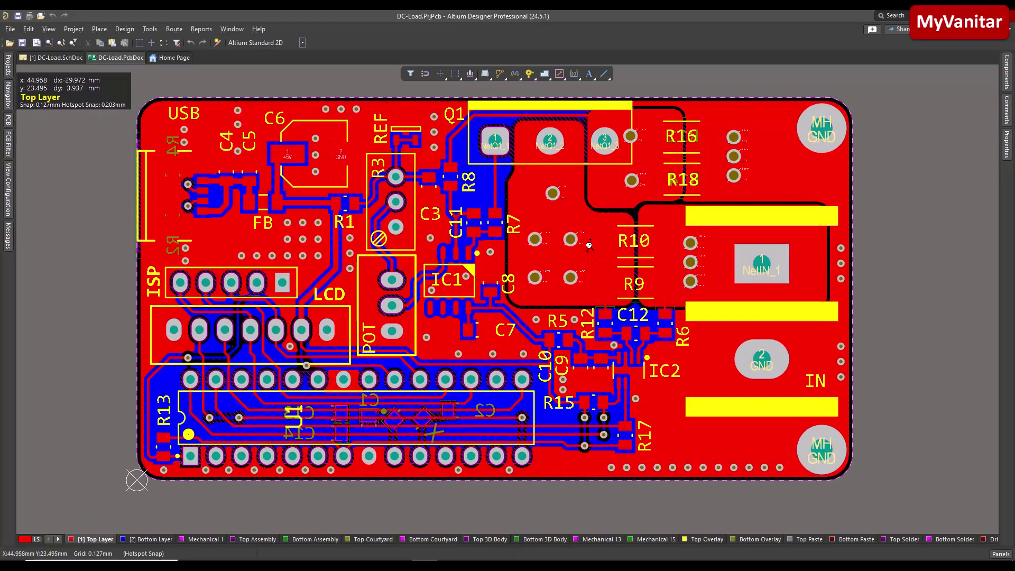
pyautogui.keyDown('ctrl'); pyautogui.scroll(-3, 589, 245); pyautogui.keyUp('ctrl')
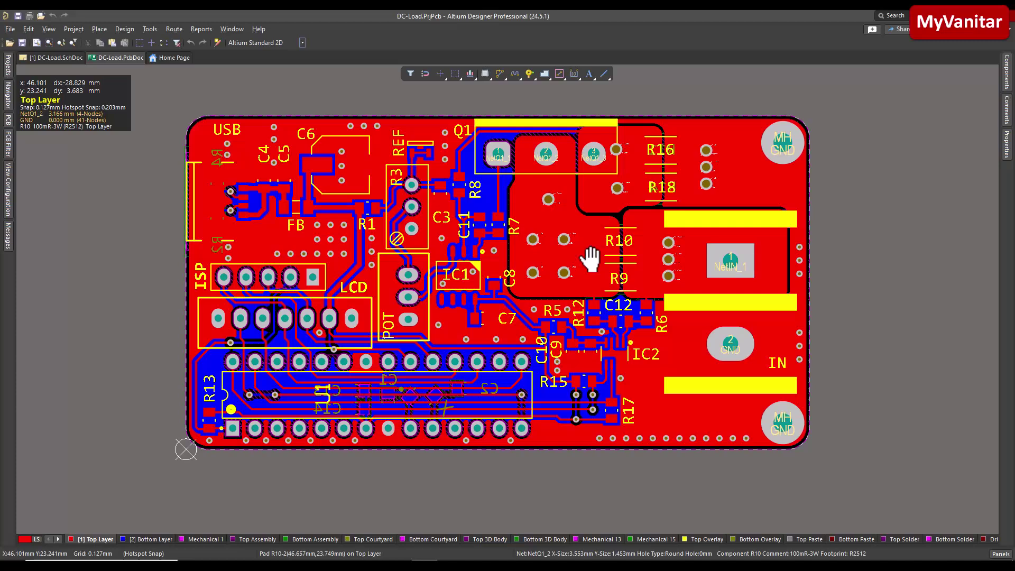
pyautogui.keyDown('ctrl'); pyautogui.scroll(1, 591, 259); pyautogui.keyUp('ctrl')
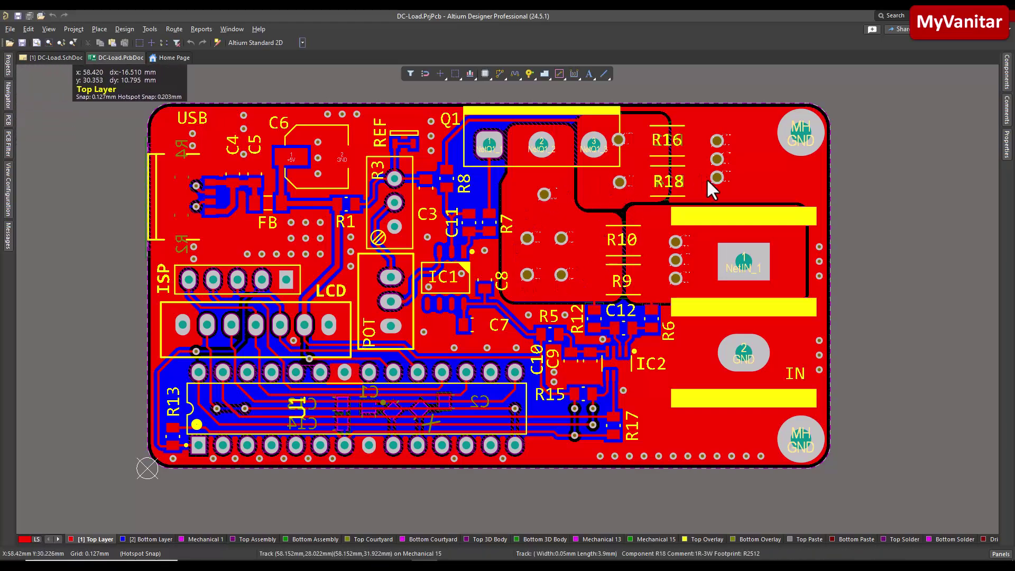
pyautogui.scroll(-1, 645, 275)
pyautogui.keyDown('shift'); pyautogui.hscroll(-2, 646, 291); pyautogui.keyUp('shift')
pyautogui.keyDown('ctrl'); pyautogui.scroll(-3, 651, 286); pyautogui.keyUp('ctrl')
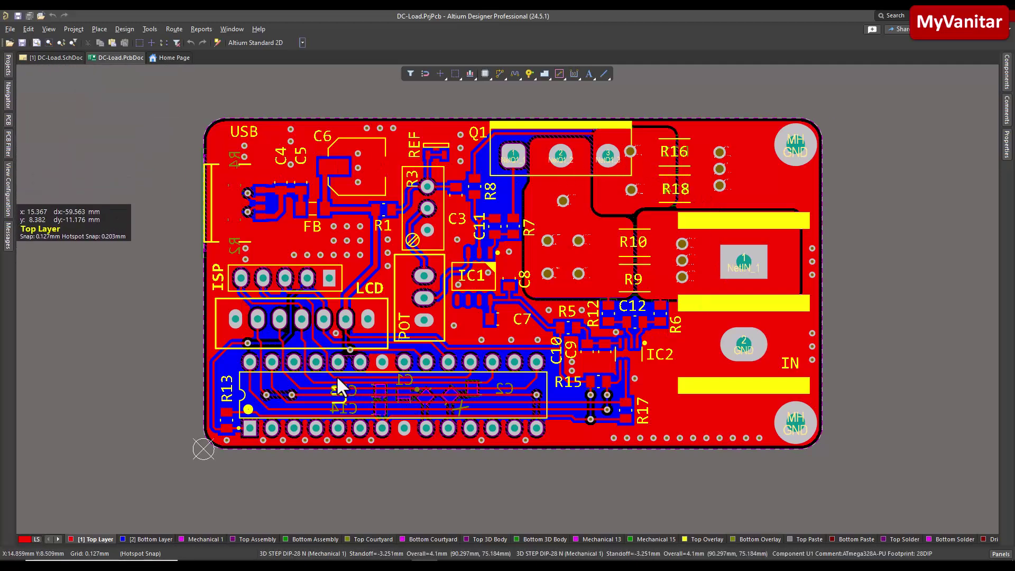
# Return to the top copper layer and check the POT header pads' net connections
pyautogui.click(159, 539)
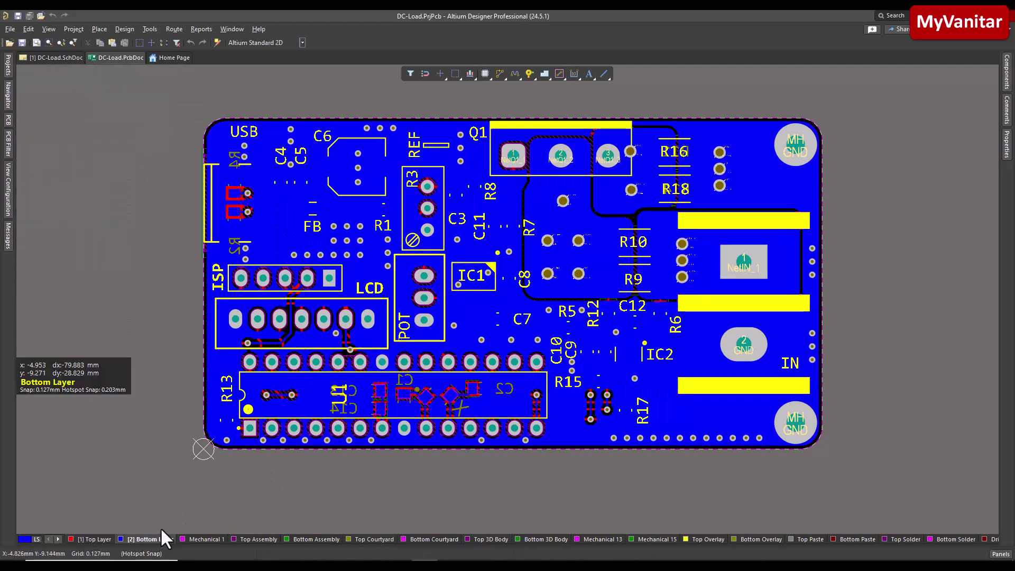
pyautogui.click(85, 540)
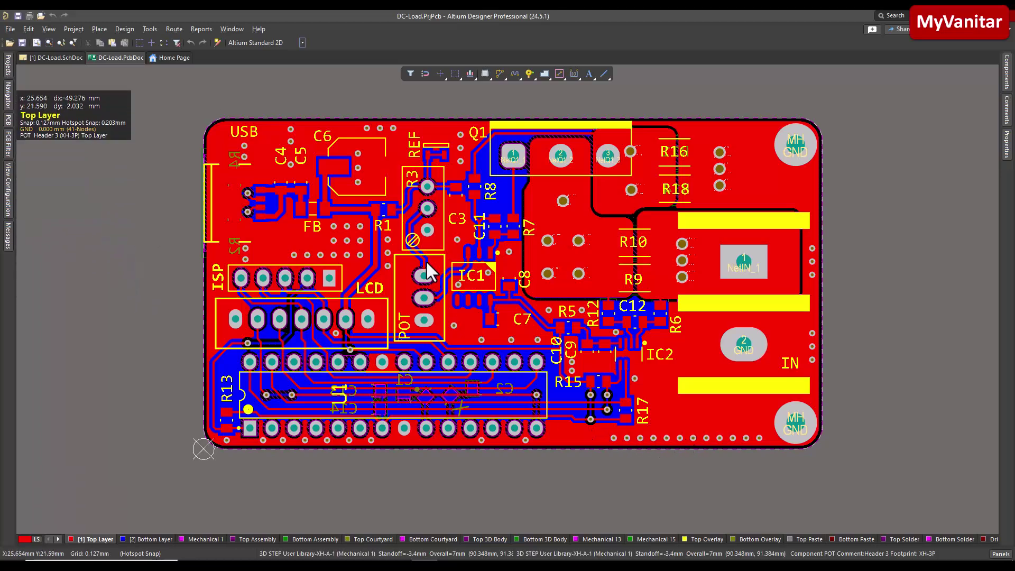
pyautogui.moveTo(430, 275)
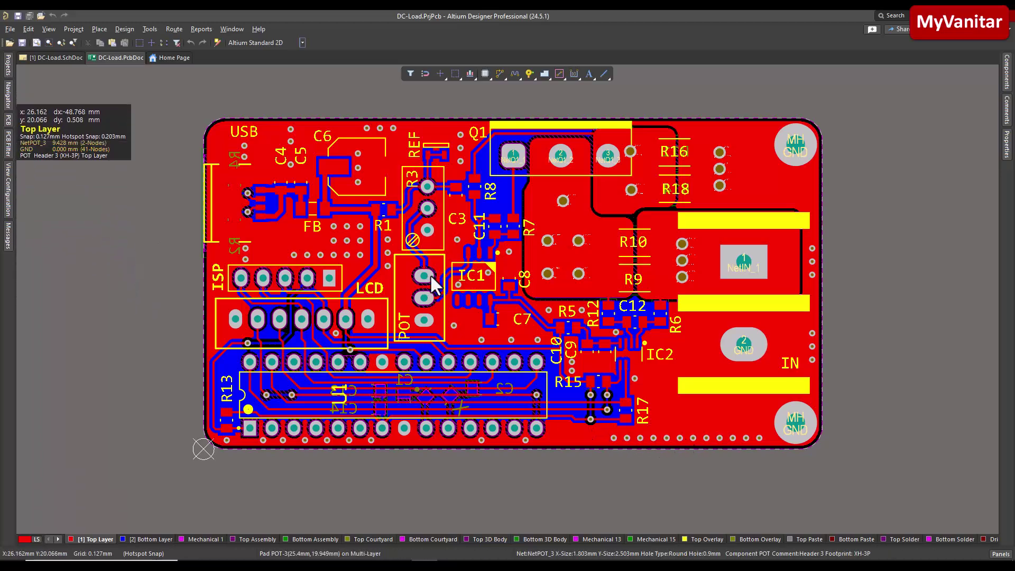
pyautogui.moveTo(474, 320); pyautogui.dragTo(468, 318, button='right')
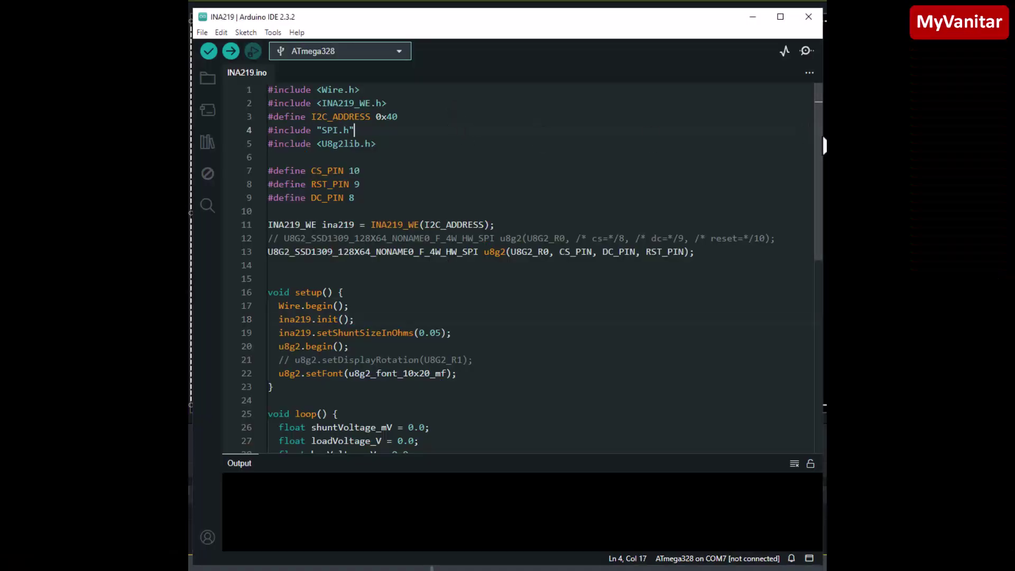
# Review the INA219.ino include and define lines, including INA219_WE and U8g2lib
pyautogui.moveTo(818, 132); pyautogui.dragTo(810, 103)
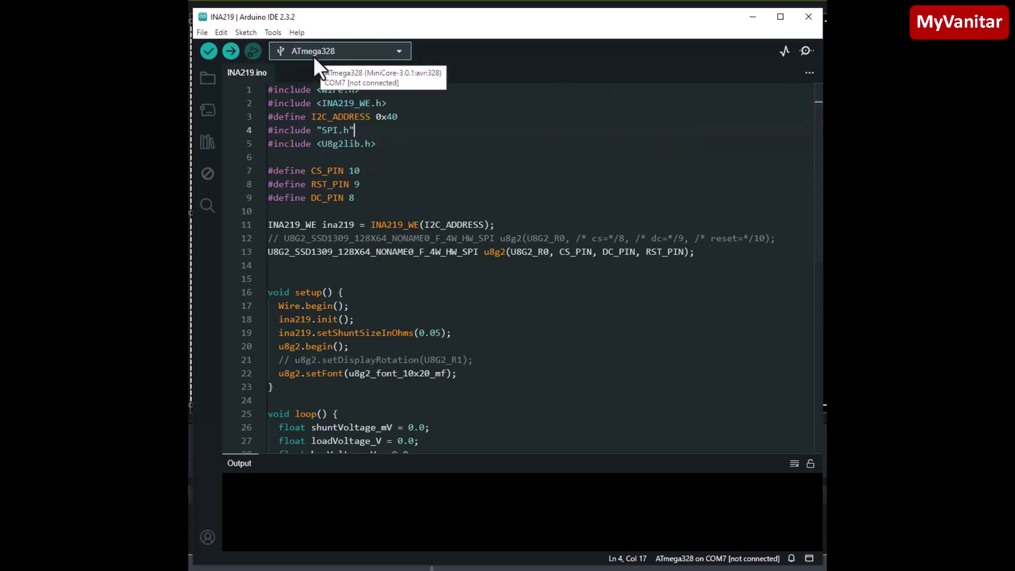
pyautogui.moveTo(388, 148); pyautogui.dragTo(267, 91)
pyautogui.click(401, 108)
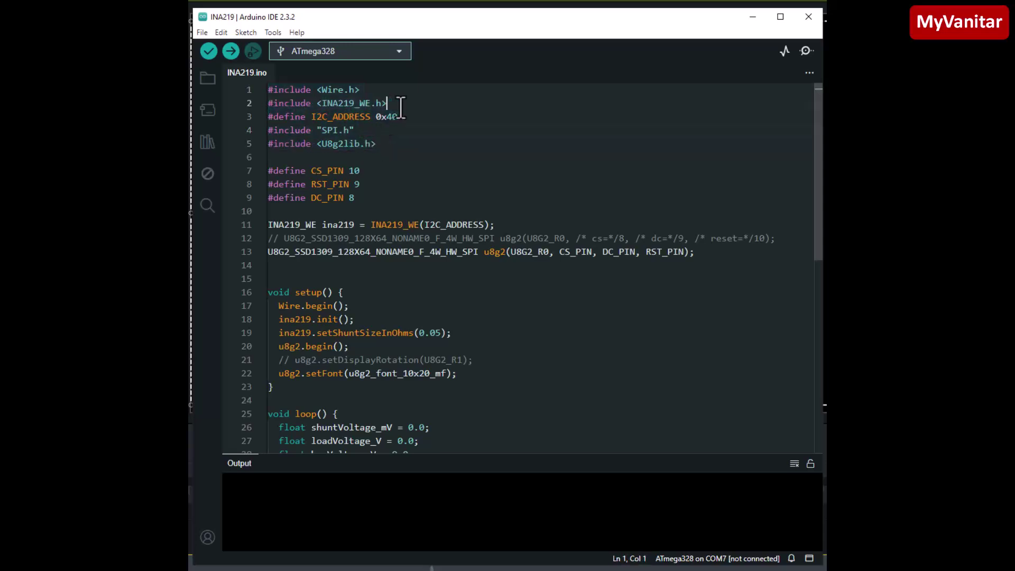
pyautogui.moveTo(387, 103); pyautogui.dragTo(253, 99)
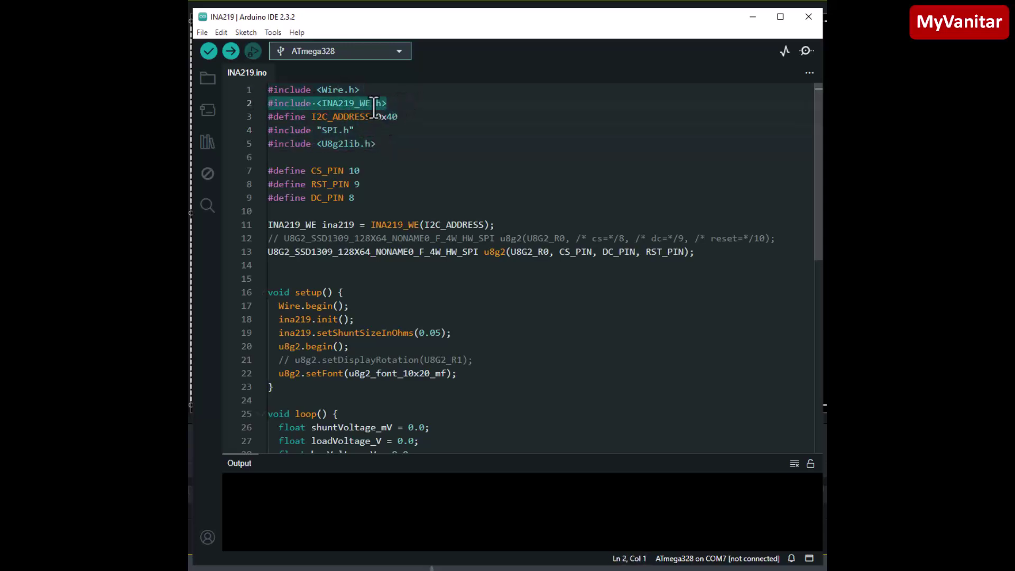
pyautogui.click(401, 100)
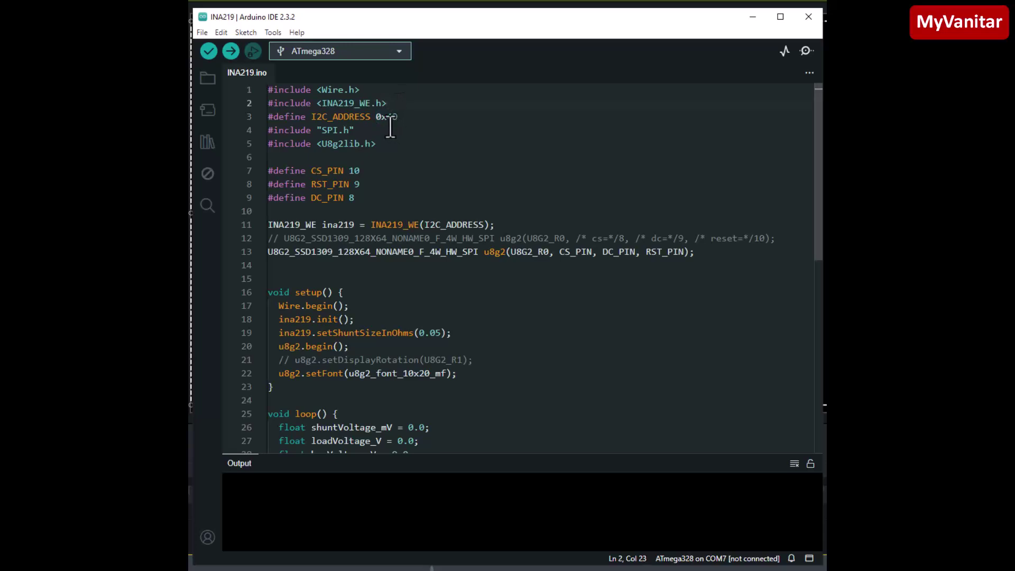
pyautogui.keyDown('shift'); pyautogui.click(261, 143); pyautogui.keyUp('shift')
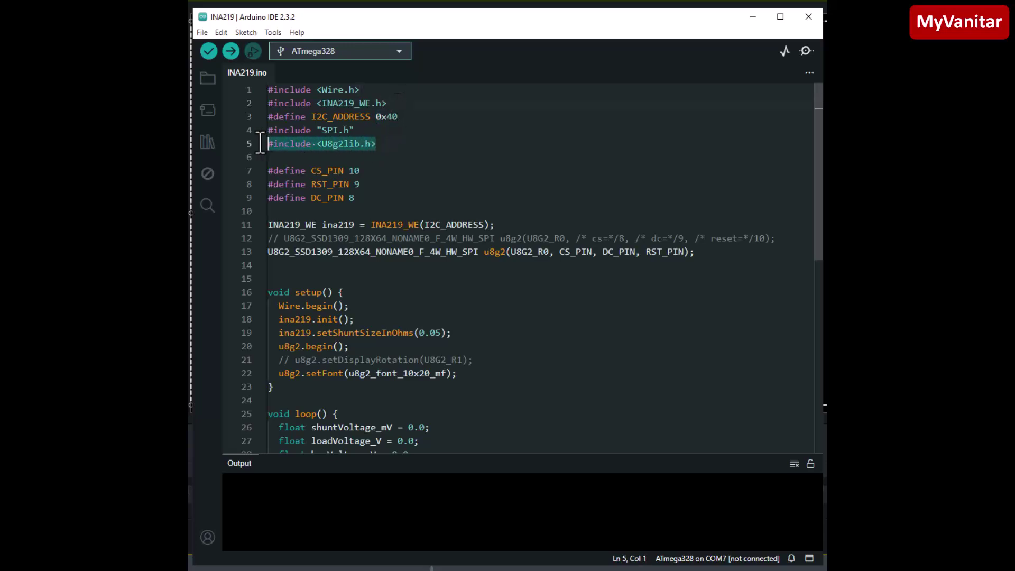
pyautogui.click(376, 160)
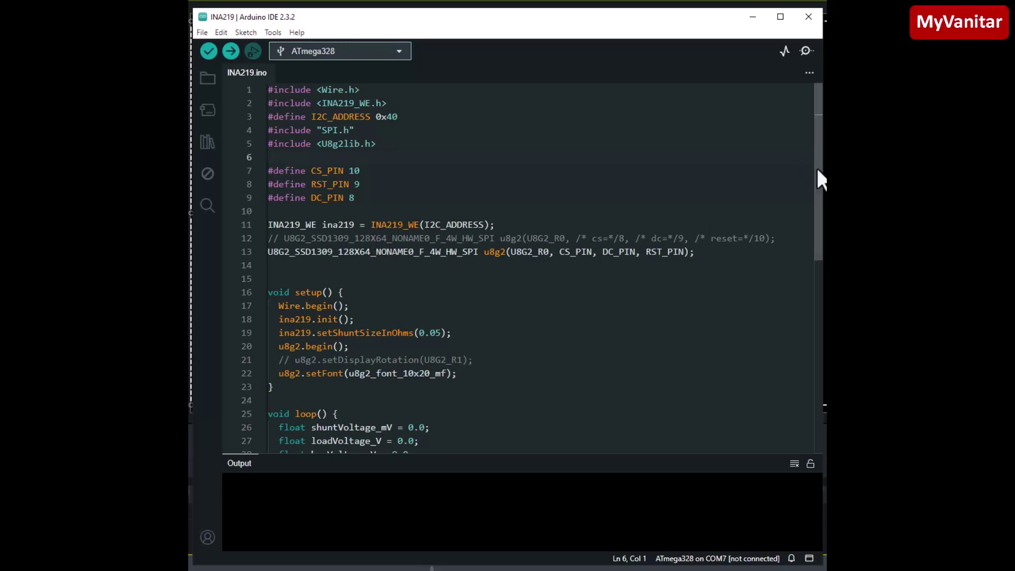
# Highlight the U8G2_SSD1309 display constructor and its CS, DC and reset pin arguments
pyautogui.scroll(-1, 817, 182)
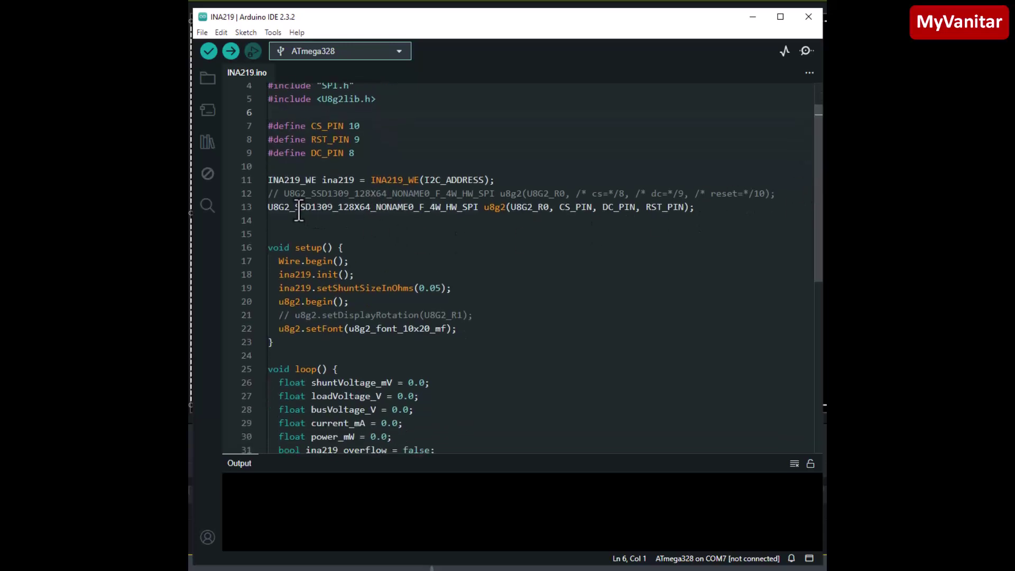
pyautogui.click(311, 209)
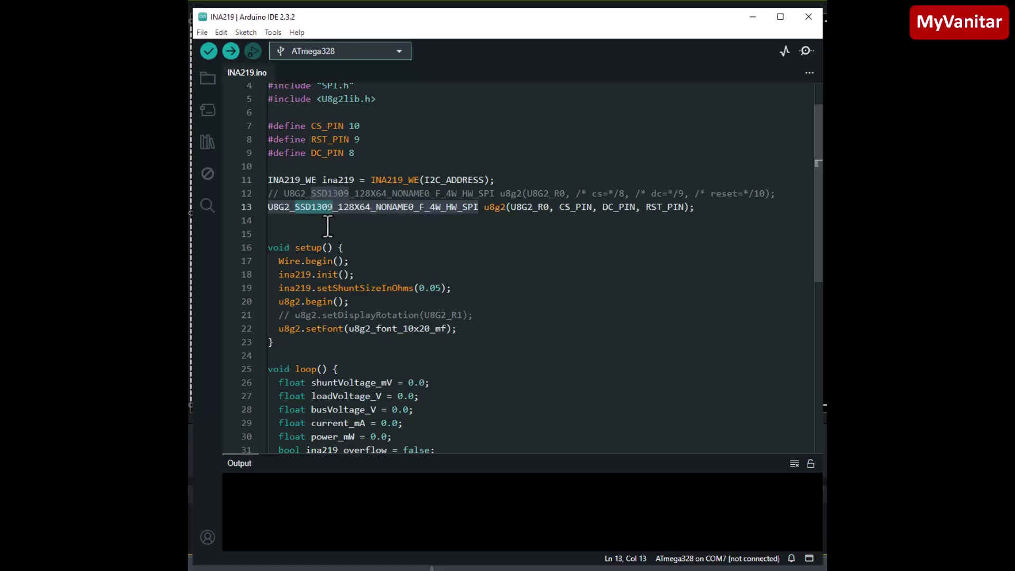
pyautogui.click(327, 222)
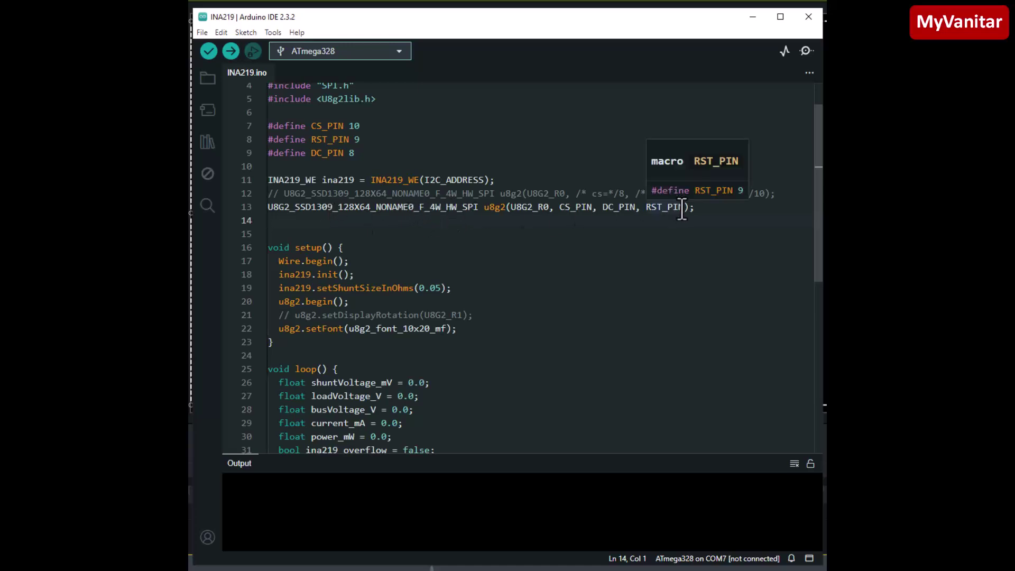
pyautogui.moveTo(685, 207); pyautogui.dragTo(528, 209)
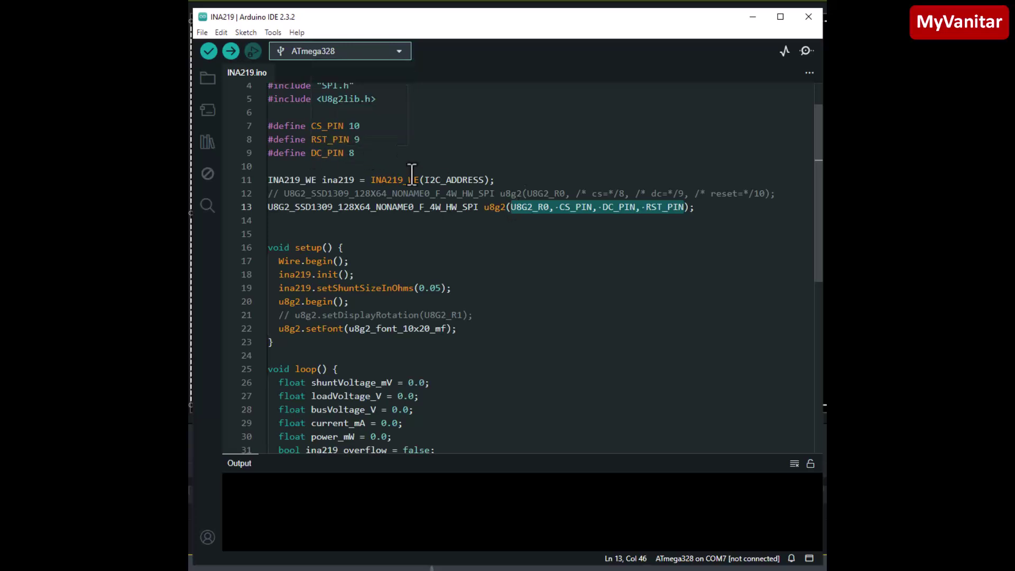
pyautogui.scroll(-3, 818, 202)
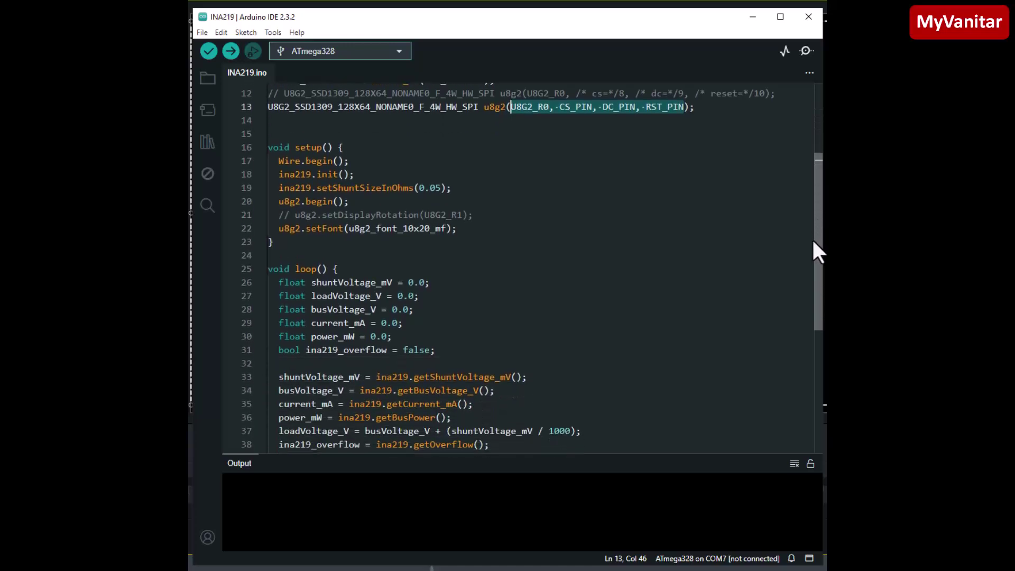
pyautogui.click(454, 229)
pyautogui.moveTo(454, 231); pyautogui.dragTo(267, 161)
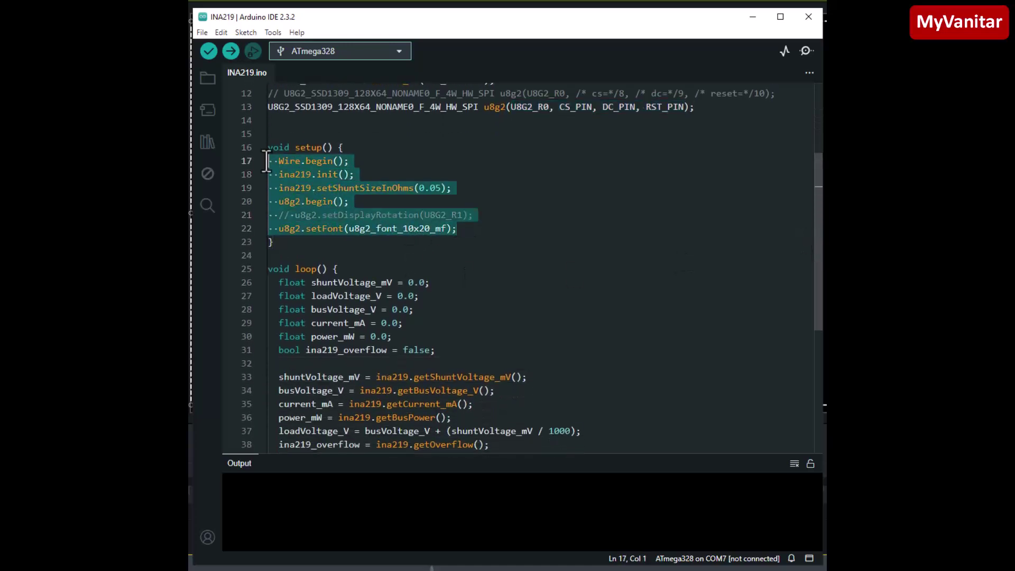
pyautogui.click(384, 164)
pyautogui.scroll(-5, 821, 327)
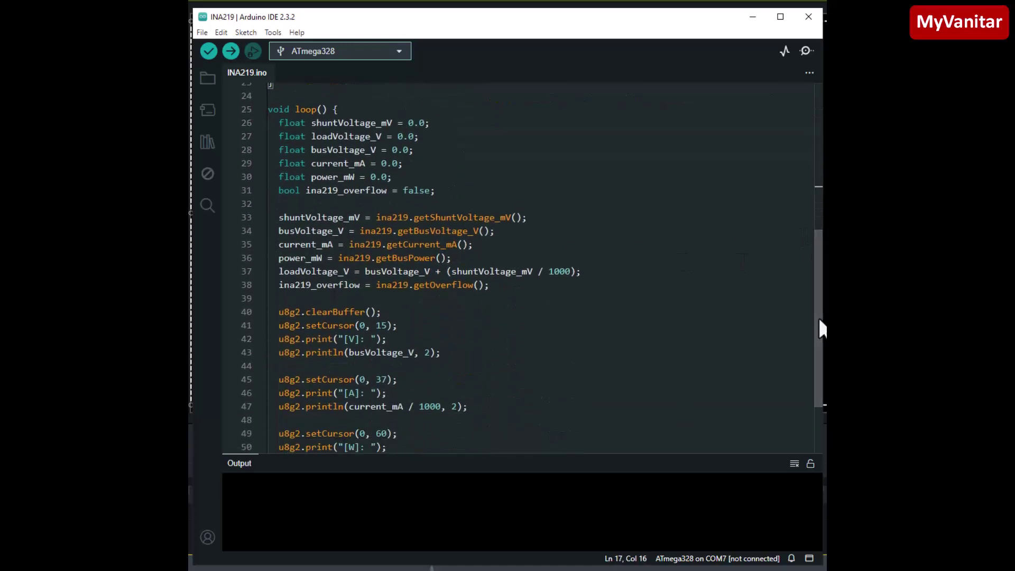
pyautogui.moveTo(504, 287); pyautogui.dragTo(276, 207)
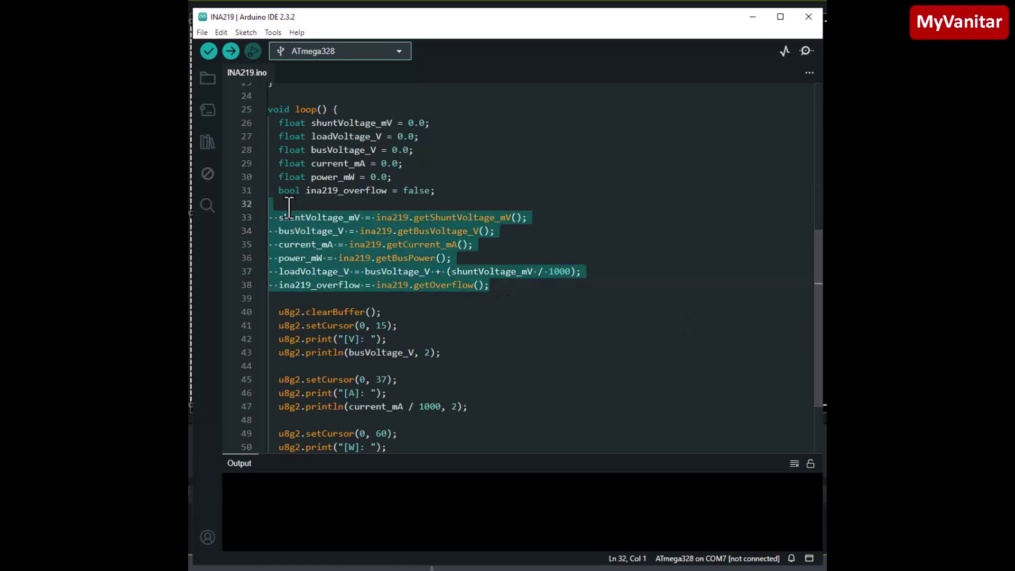
pyautogui.click(377, 203)
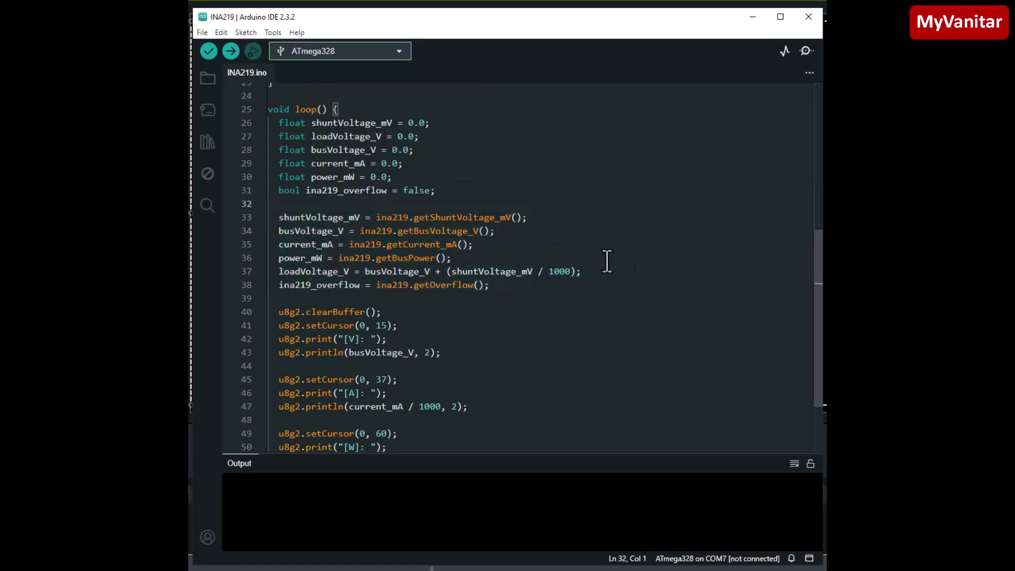
pyautogui.scroll(-3, 815, 334)
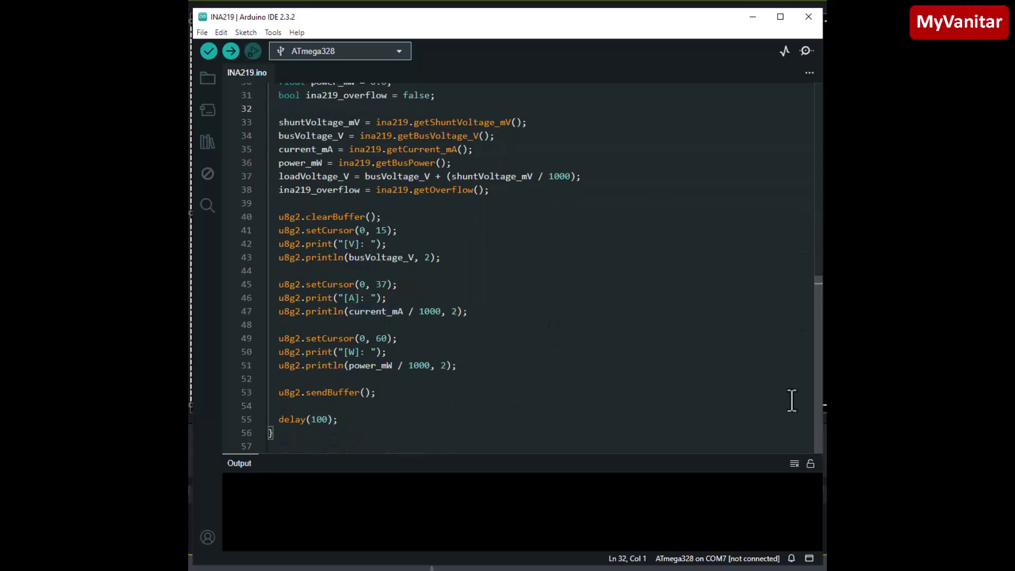
pyautogui.moveTo(819, 411); pyautogui.dragTo(817, 172)
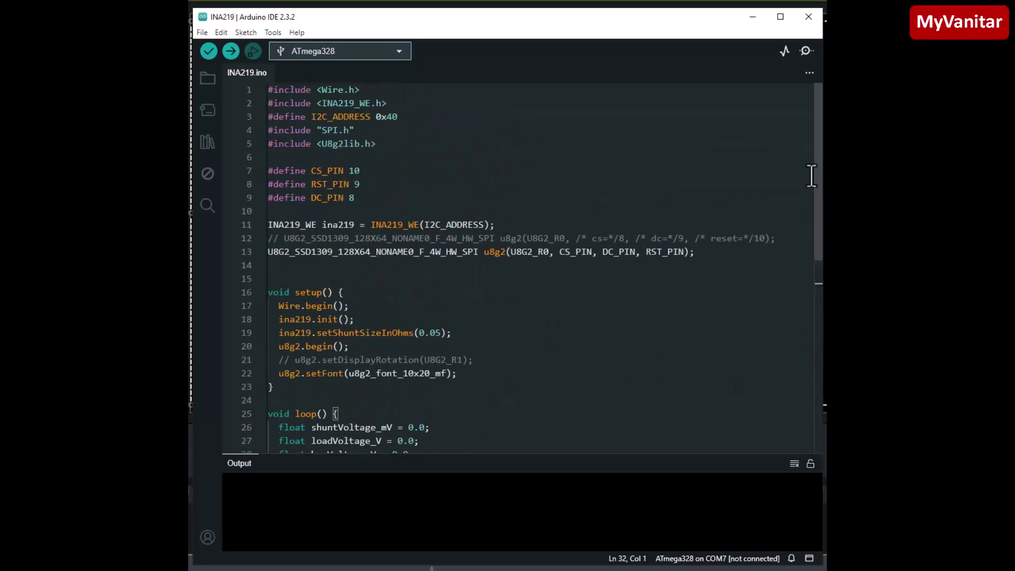